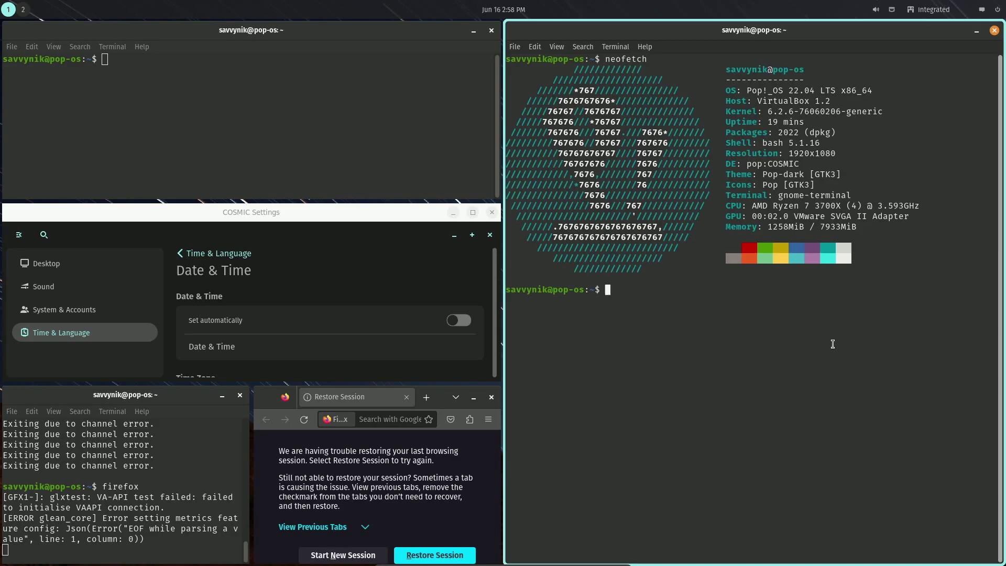
# Switch the windows between tiled and floating with Super+Y six times, ending tiled
pyautogui.press('super+y')
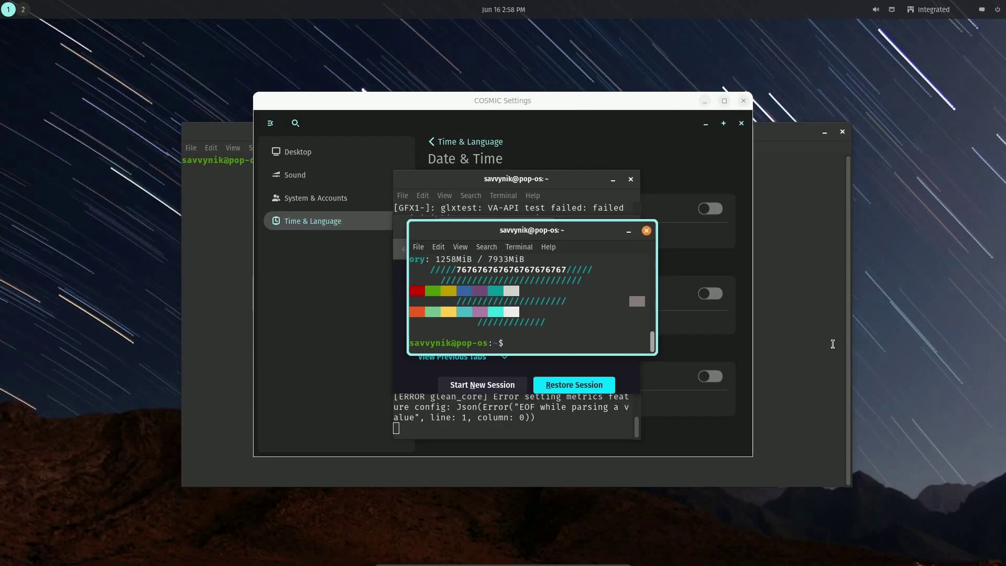
pyautogui.press('super+y')
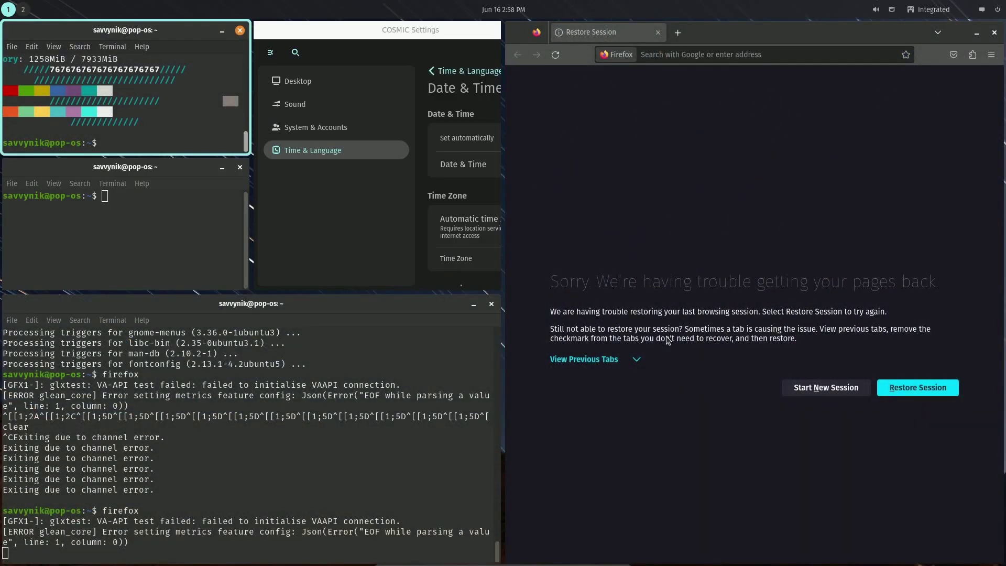
pyautogui.press('super+y')
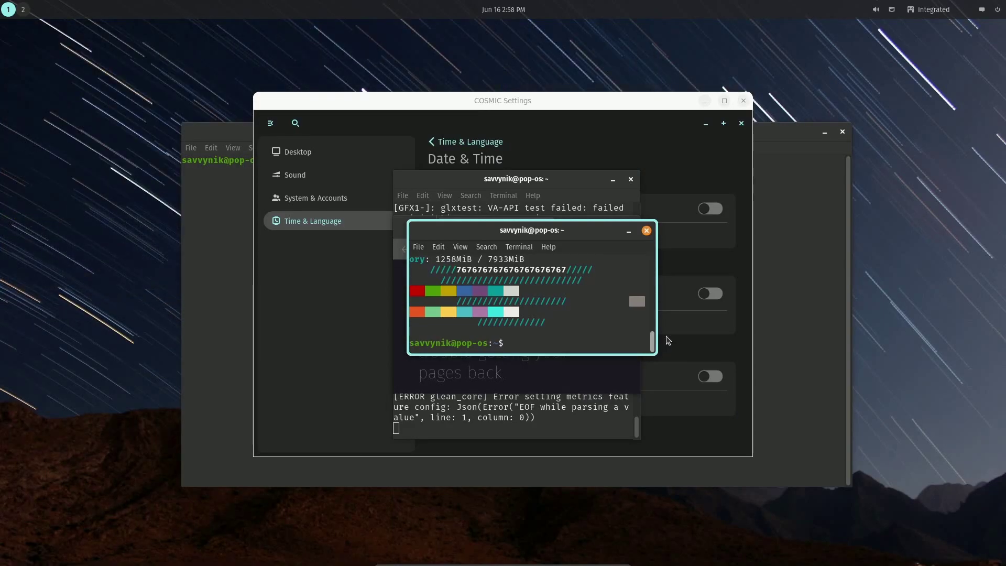
pyautogui.press('super+y')
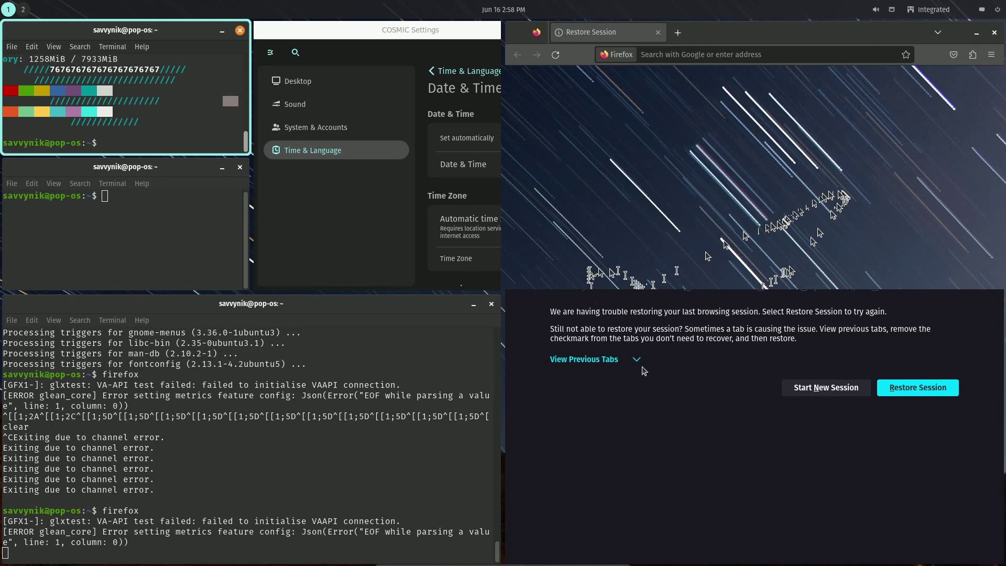
pyautogui.press('super+y')
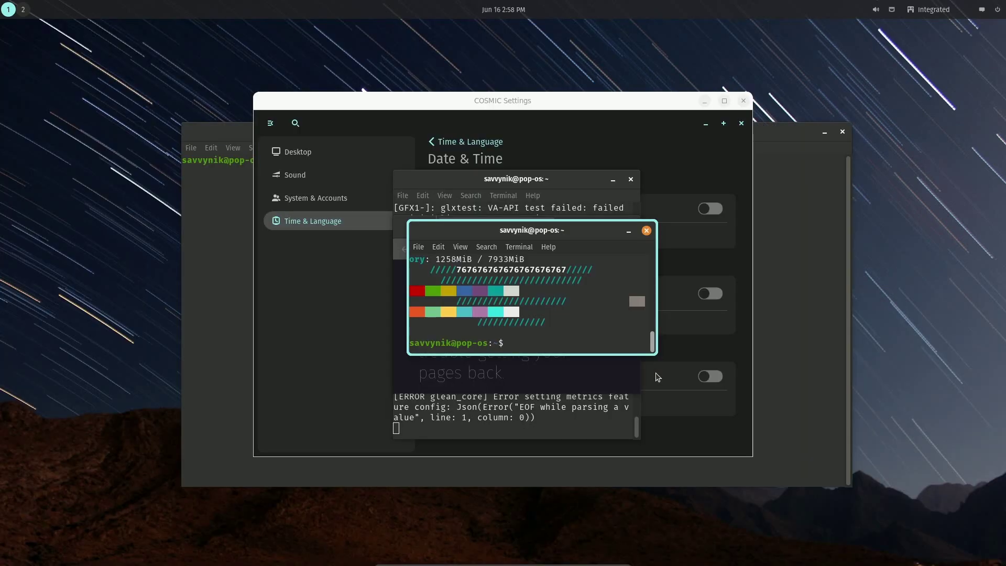
pyautogui.press('super+y')
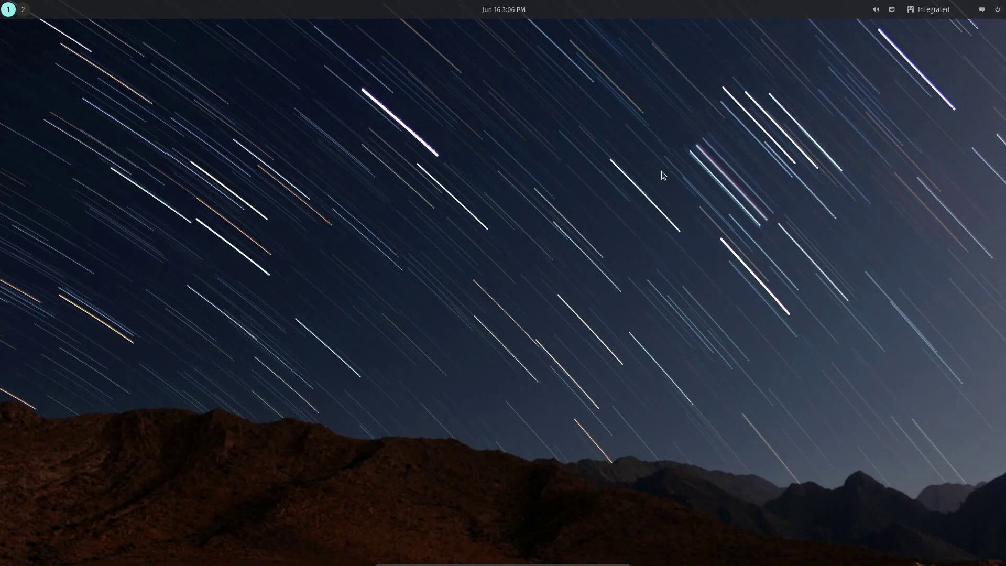
# Open a new terminal and launch Firefox from it with the firefox command
pyautogui.press('super+t')
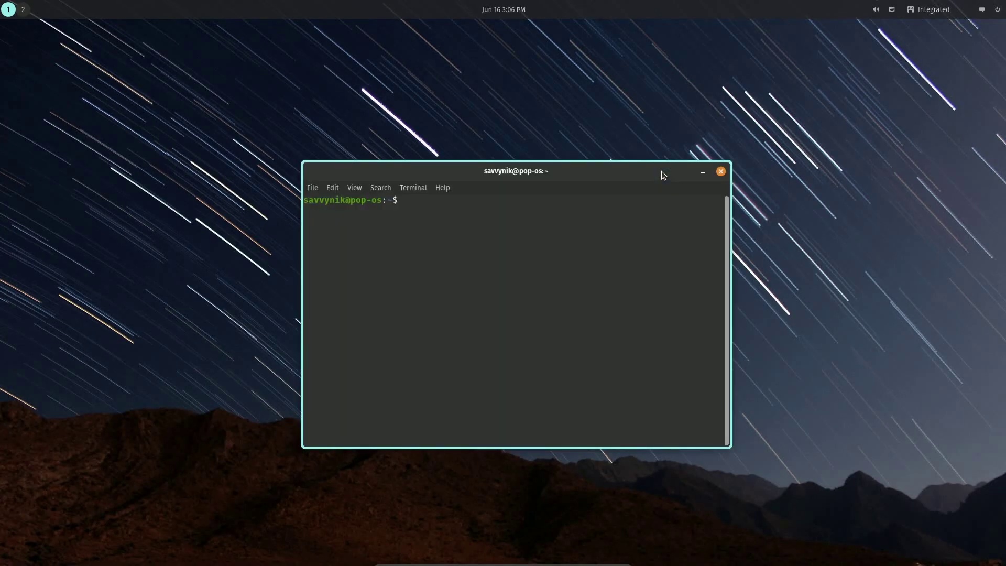
pyautogui.write('firefox')
pyautogui.press('Return')
# Clear the terminal, run neofetch, and open COSMIC Settings from the system menu
pyautogui.hotkey('ctrl', 'l')
pyautogui.write('neof')
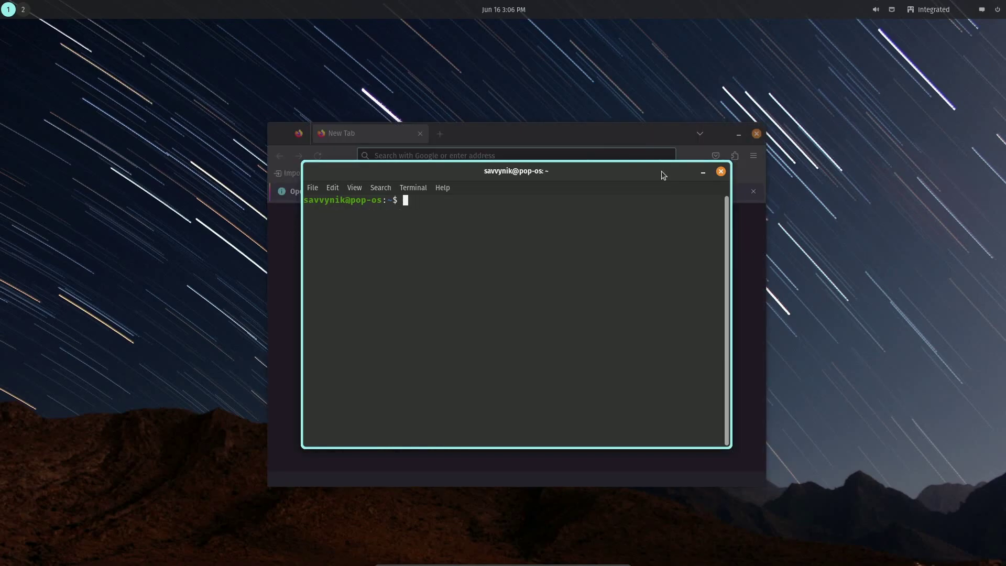
pyautogui.write('etch')
pyautogui.press('Return')
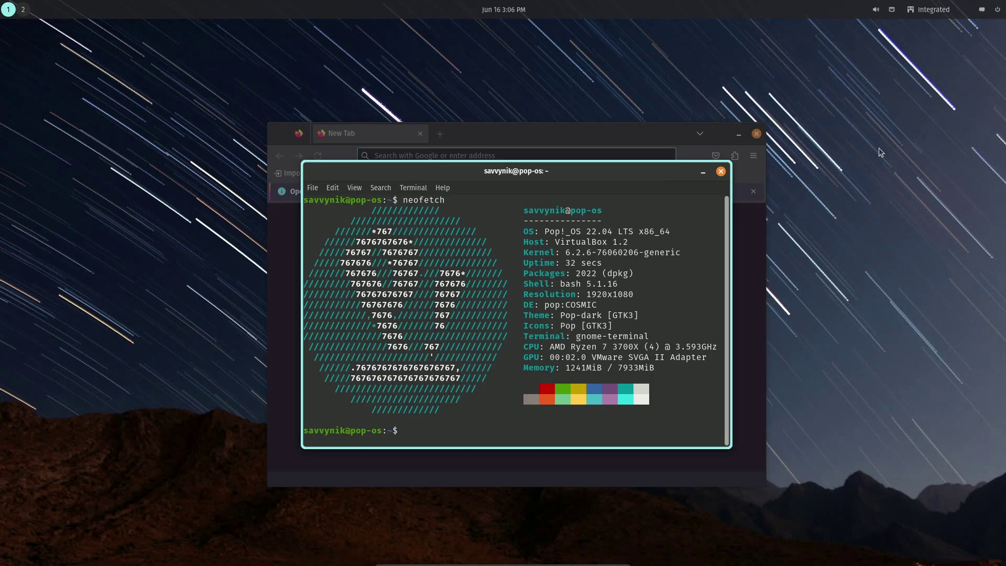
pyautogui.click(998, 10)
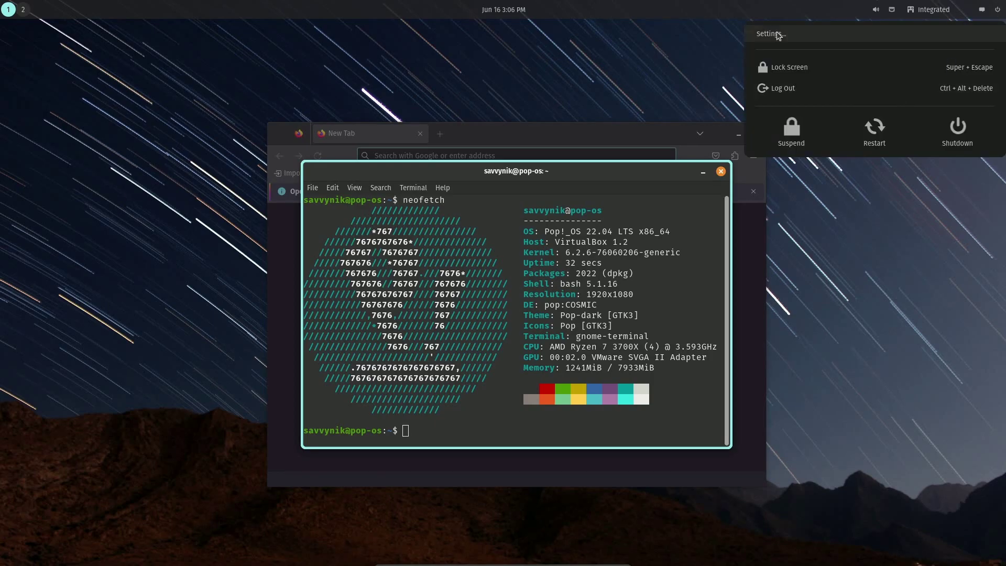
pyautogui.click(771, 33)
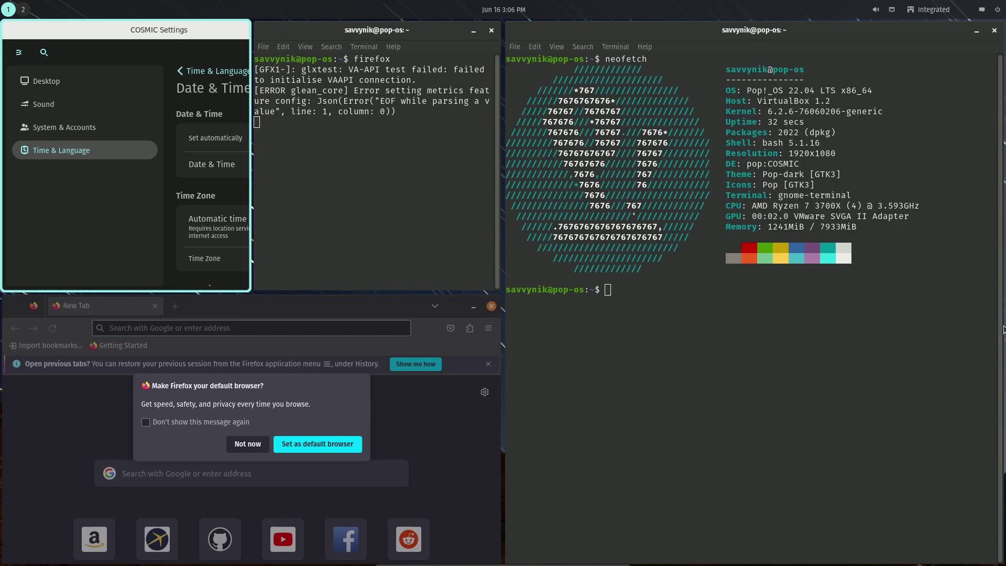
# Focus the right neofetch terminal and shift focus left, right and down with Super+arrows
pyautogui.click(672, 338)
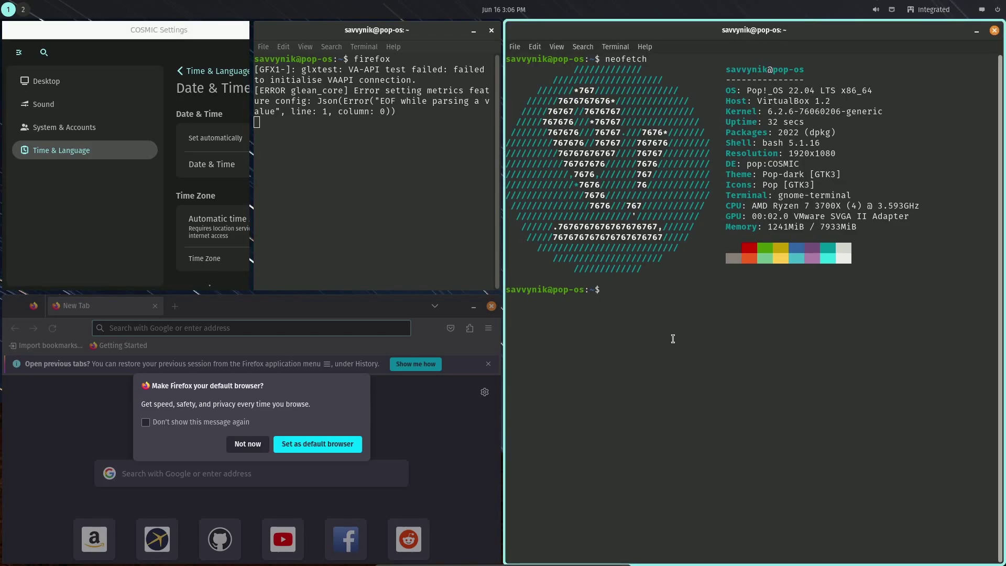
pyautogui.press('super+Left')
pyautogui.press('super+Left')
pyautogui.press('super+Right')
pyautogui.press('super+Right')
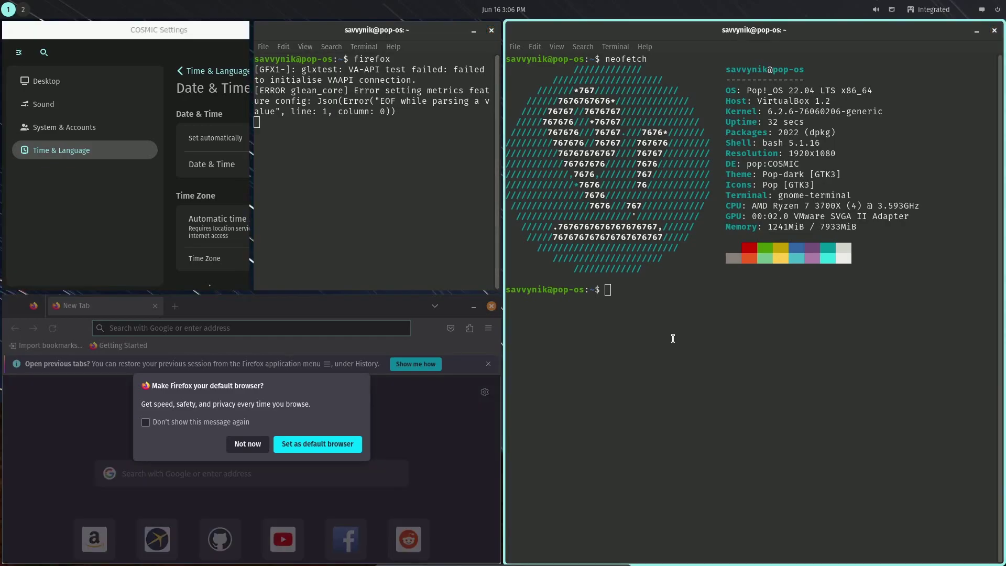
pyautogui.press('super+Left')
pyautogui.press('super+Right')
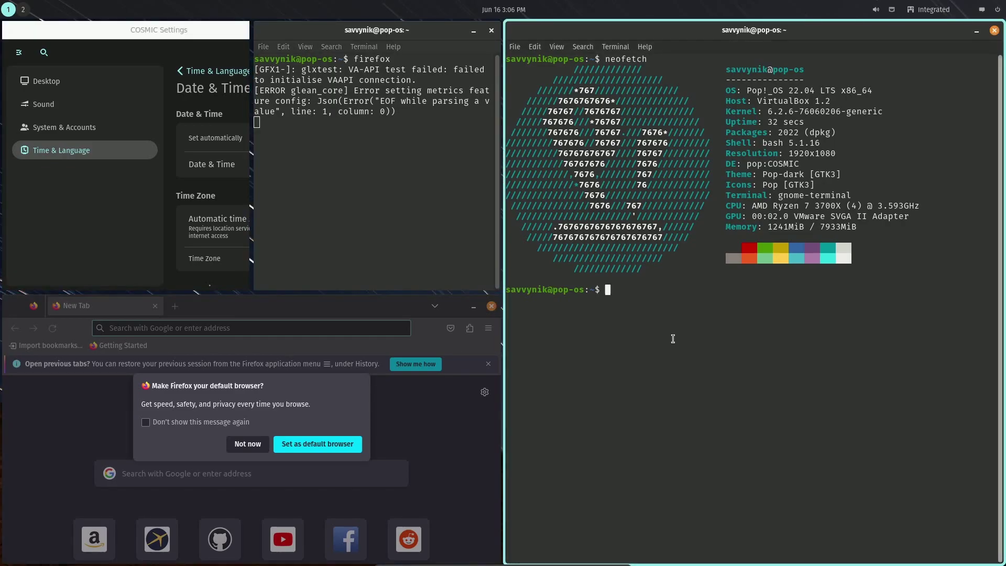
pyautogui.press('super+Left')
# Cycle focus among Settings, the middle terminal, Firefox and the right terminal, ending on the right terminal
pyautogui.press('super+Left')
pyautogui.press('super+Down')
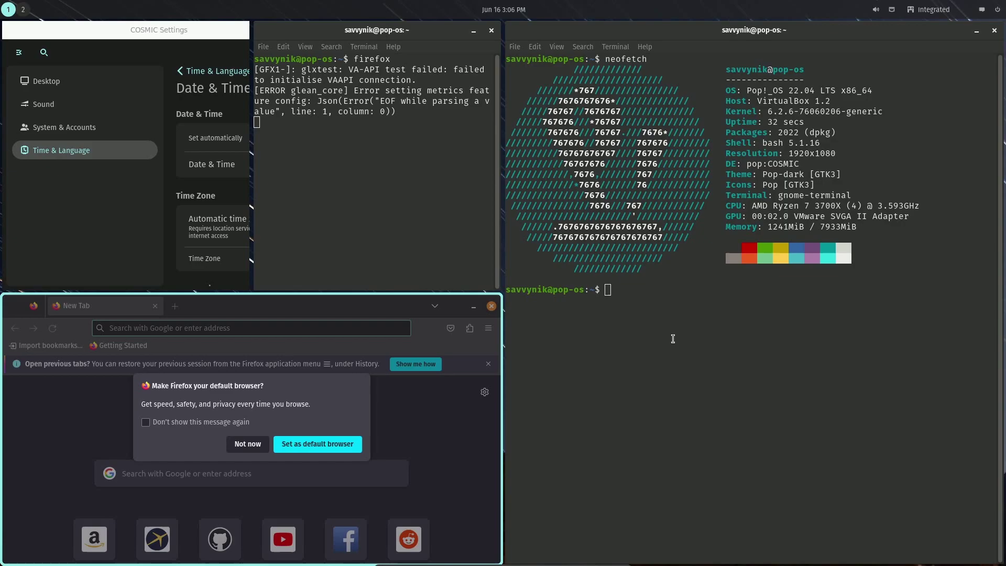
pyautogui.press('super+Right')
pyautogui.press('super+Left')
pyautogui.press('super+Left')
pyautogui.press('super+Down')
pyautogui.press('super+Right')
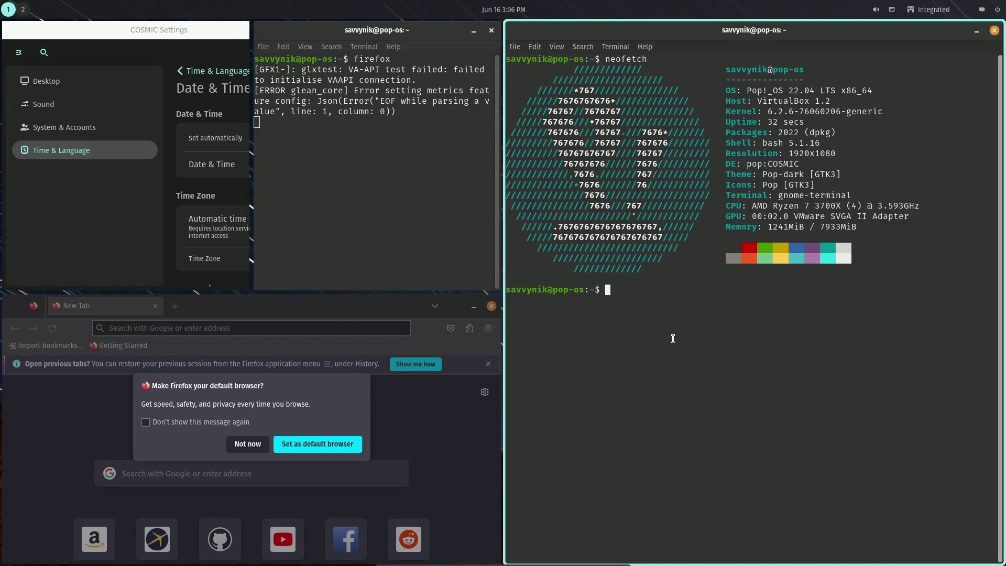
pyautogui.press('super+Left')
pyautogui.press('super+Left')
pyautogui.press('super+Down')
pyautogui.press('super+Right')
pyautogui.press('super+Left')
pyautogui.press('super+Left')
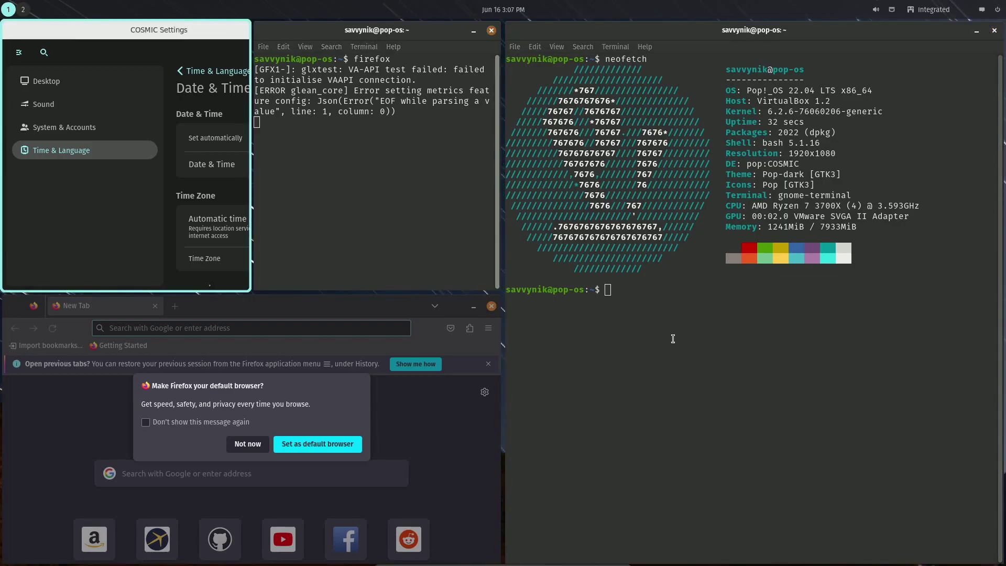
pyautogui.press('super+Down')
pyautogui.press('super+Right')
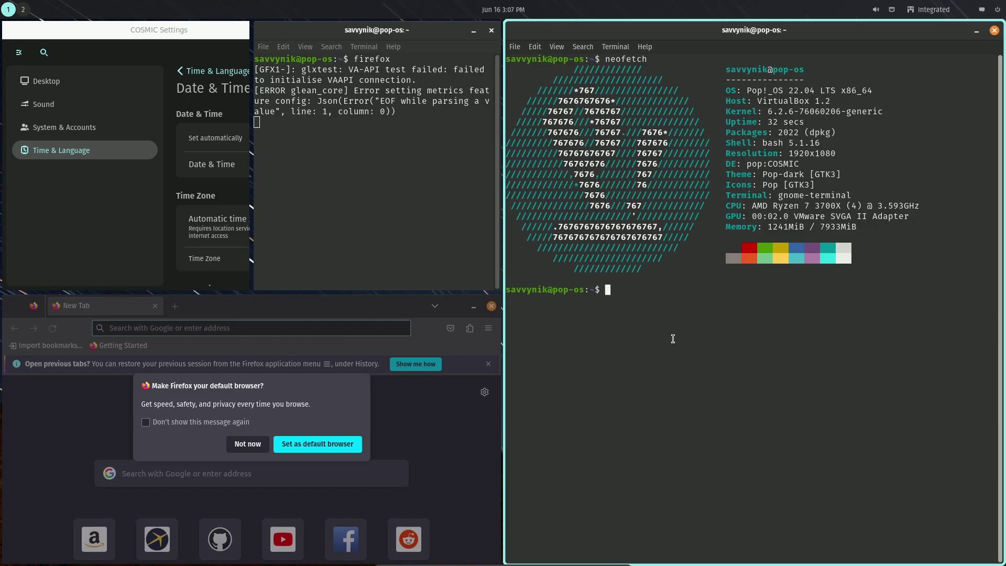
# Move the neofetch terminal through the middle row, left tile, right side, and top row
pyautogui.press('super+shift+Down')
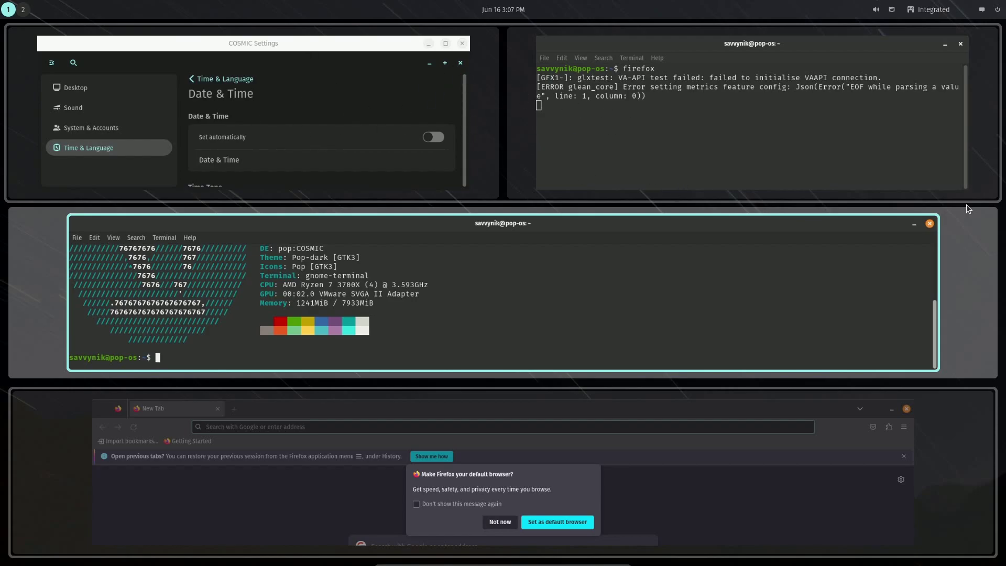
pyautogui.press('super+shift+Left')
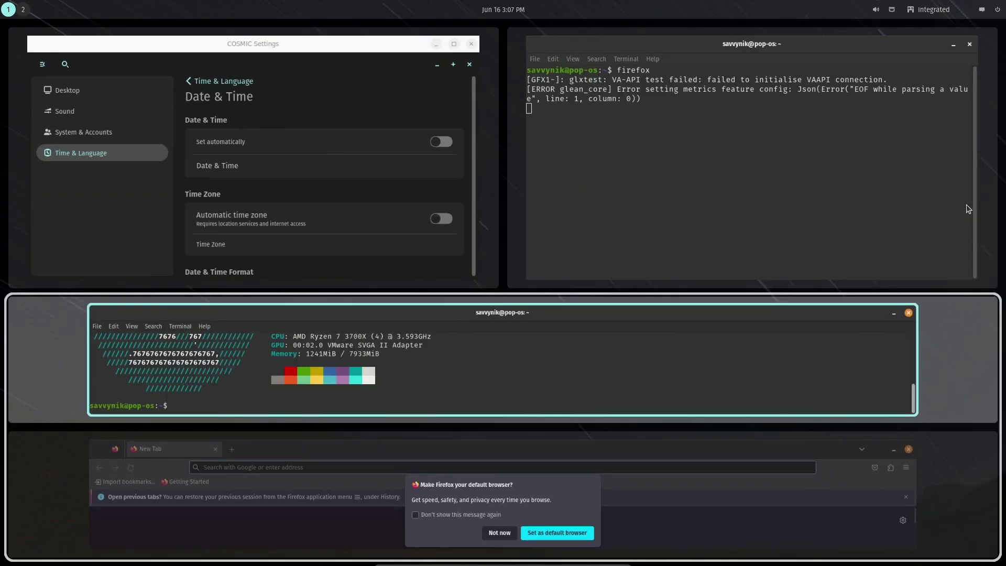
pyautogui.press('super+shift+Right')
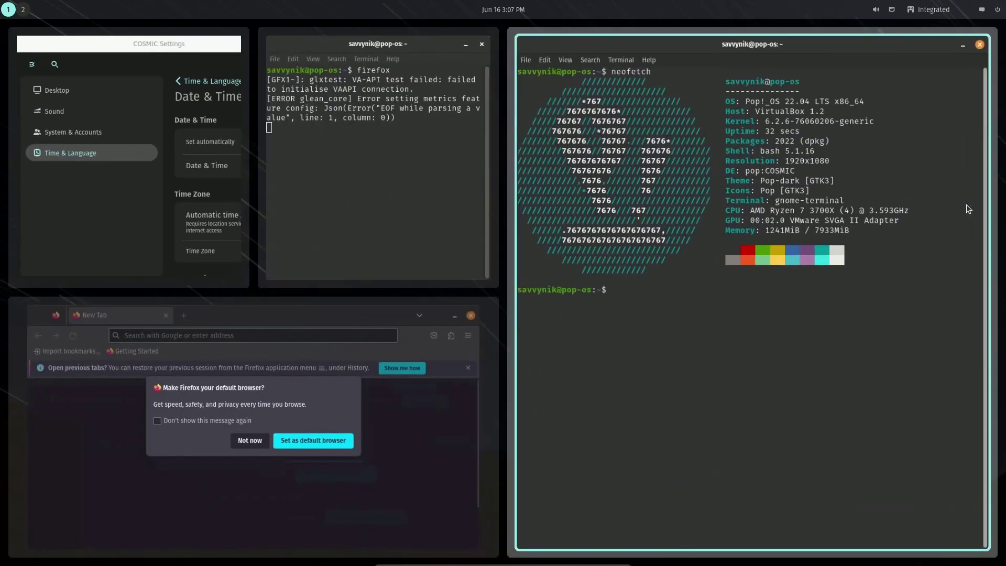
pyautogui.press('super+shift+Left')
pyautogui.press('super+shift+Left')
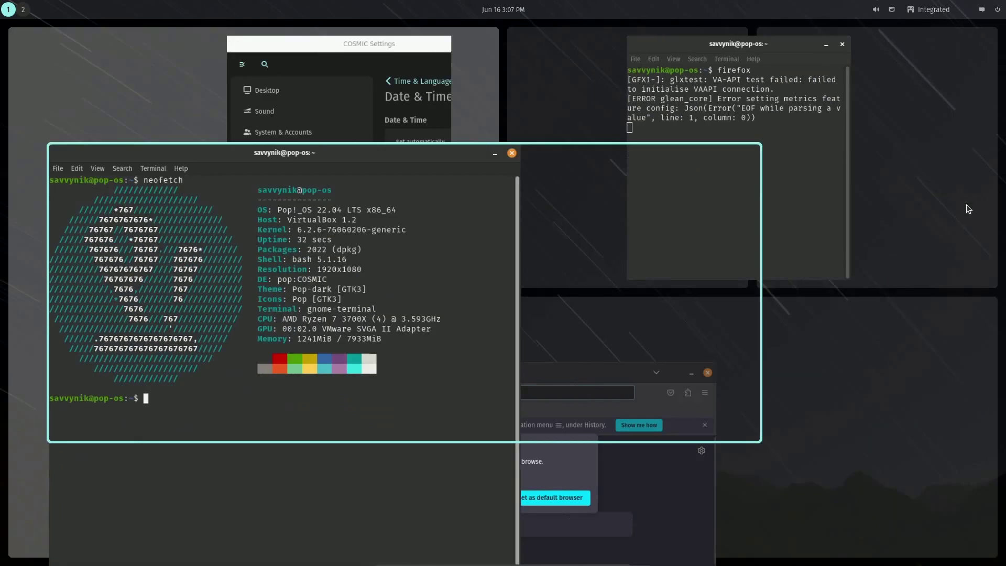
pyautogui.press('super+shift+Up')
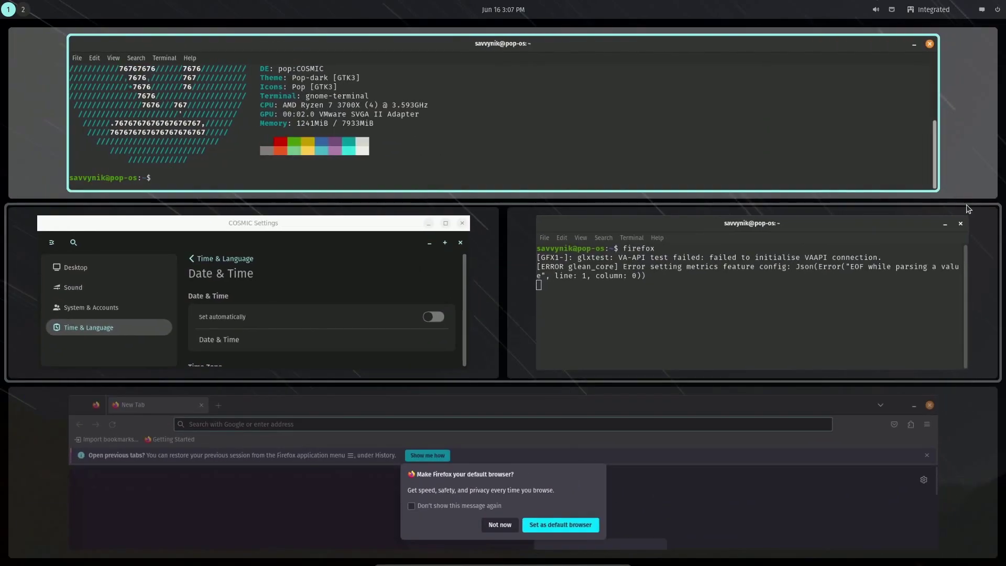
# Group the neofetch terminal beside Settings, stack it under the other terminal, then set it above Firefox
pyautogui.press('super+shift+Down')
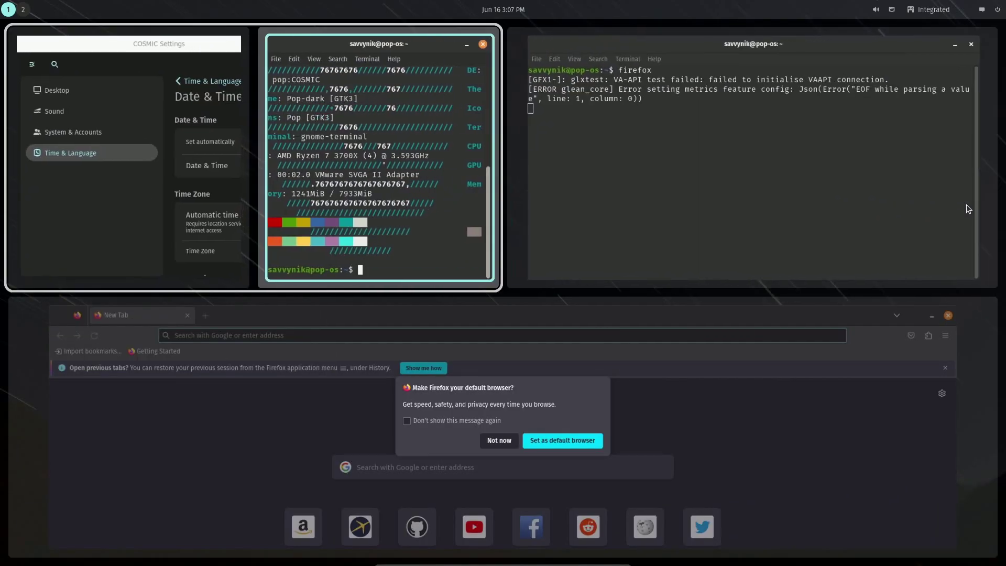
pyautogui.press('super+shift+Left')
pyautogui.press('super+shift+Right')
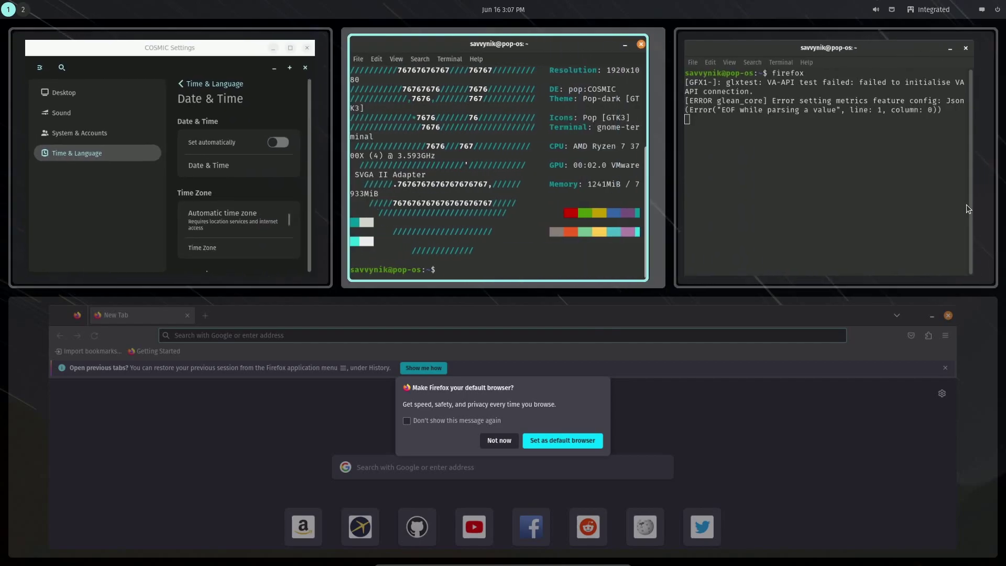
pyautogui.press('super+shift+Right')
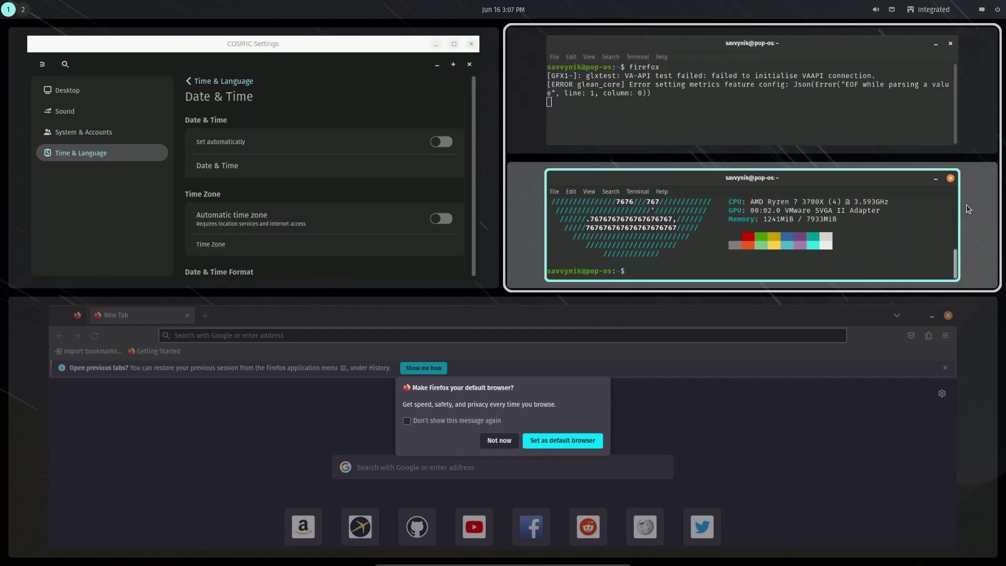
pyautogui.press('super+shift+Down')
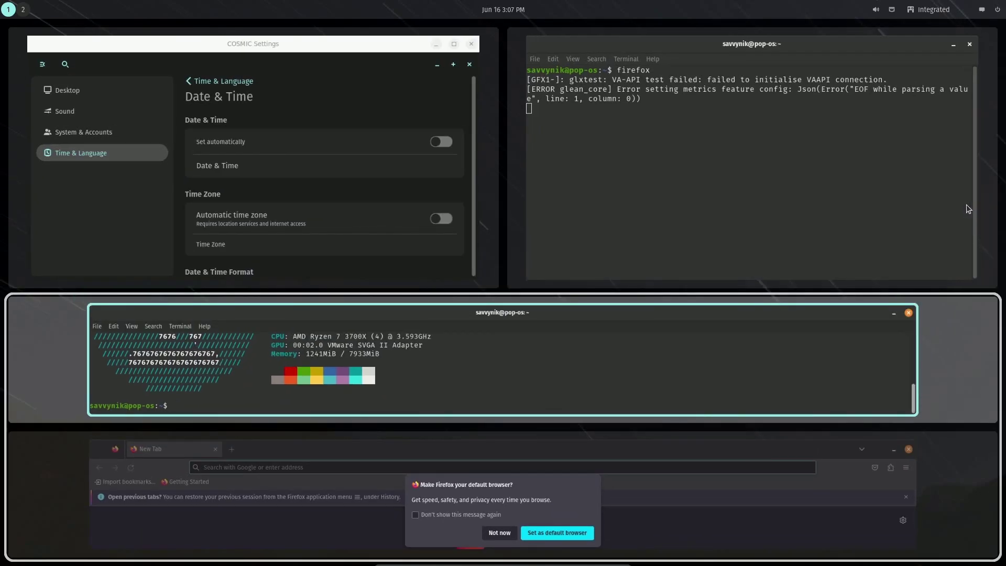
# Send the neofetch terminal to workspace 2, bring it back, and toggle it full-screen with Super+M
pyautogui.press('super+shift+Down')
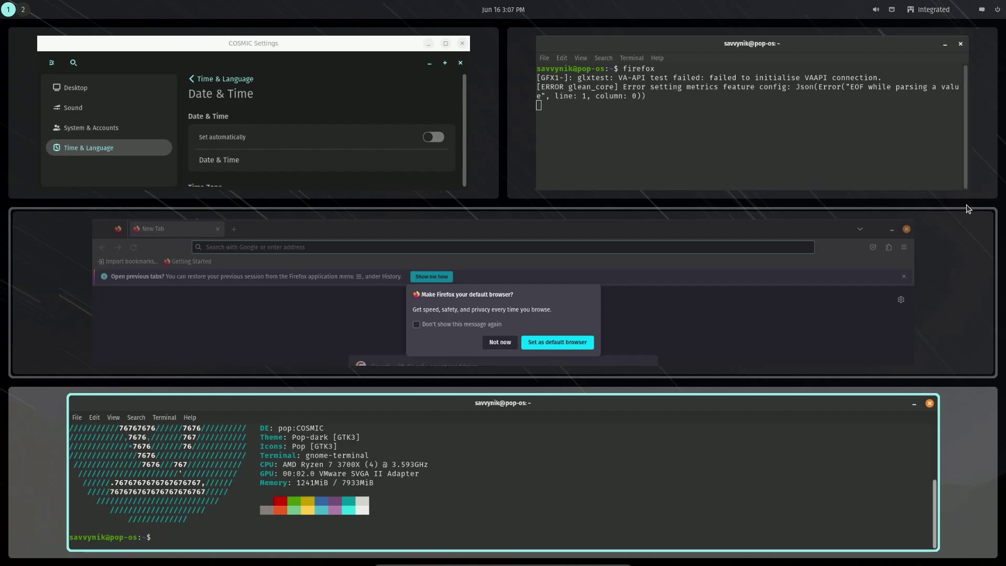
pyautogui.press('super+shift+Down')
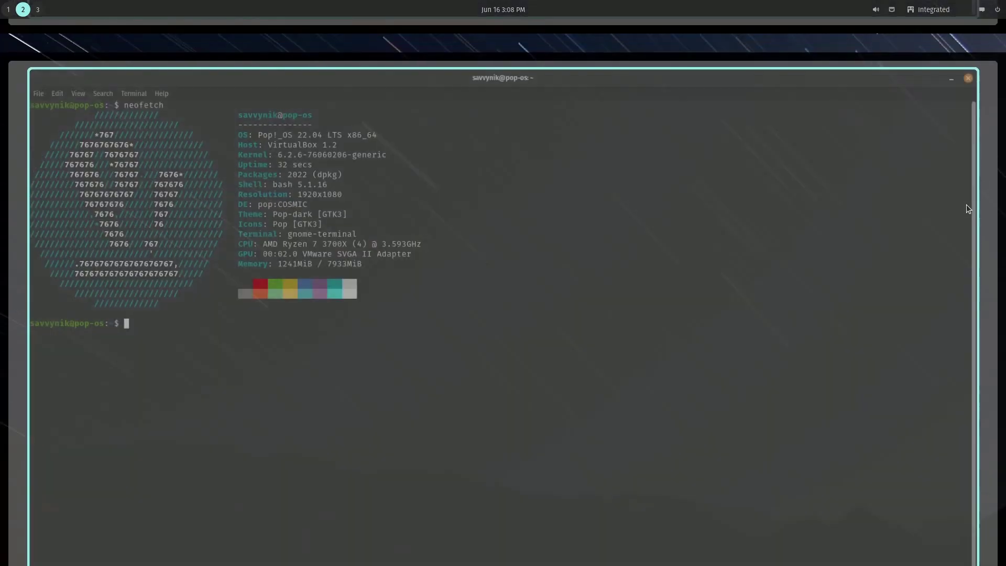
pyautogui.press('super+shift+Up')
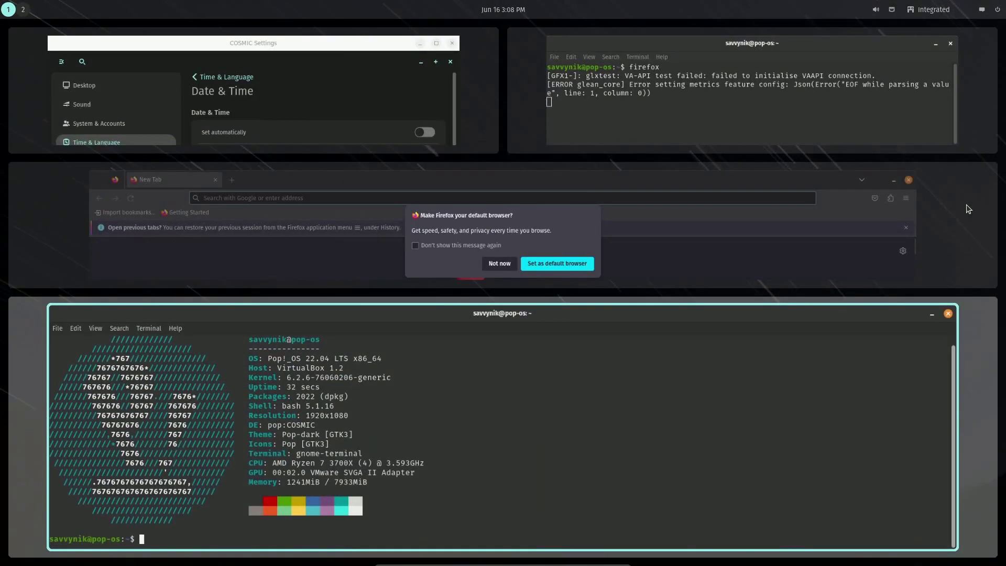
pyautogui.press('super+m')
pyautogui.press('super+m')
pyautogui.press('super+m')
pyautogui.press('super+m')
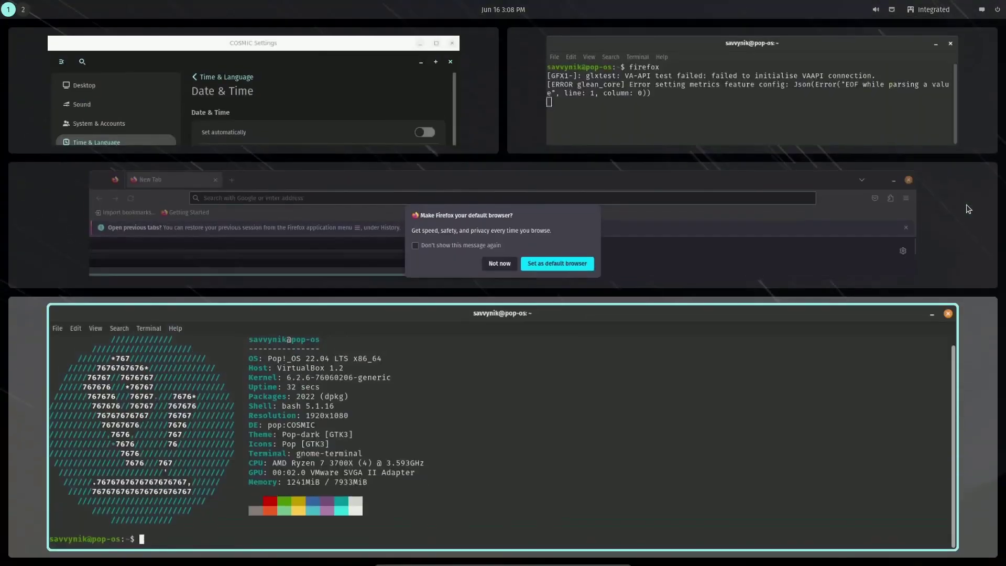
# Bounce the terminal between workspaces 1 and 2, then tile it full-height on the left
pyautogui.press('super+shift+Down')
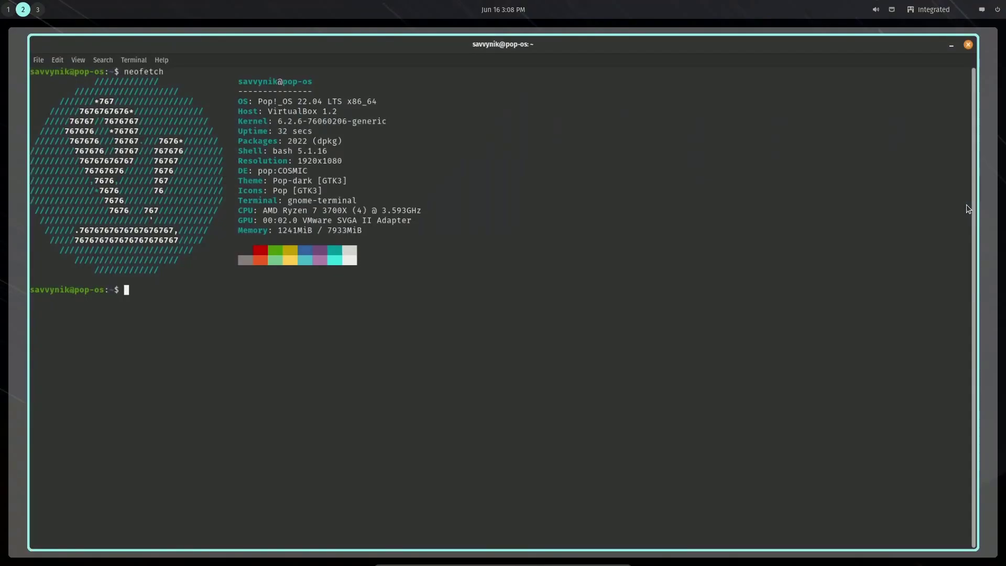
pyautogui.press('super+shift+Up')
pyautogui.press('super+shift+Down')
pyautogui.press('super+shift+Up')
pyautogui.press('super+shift+Down')
pyautogui.press('super+shift+Up')
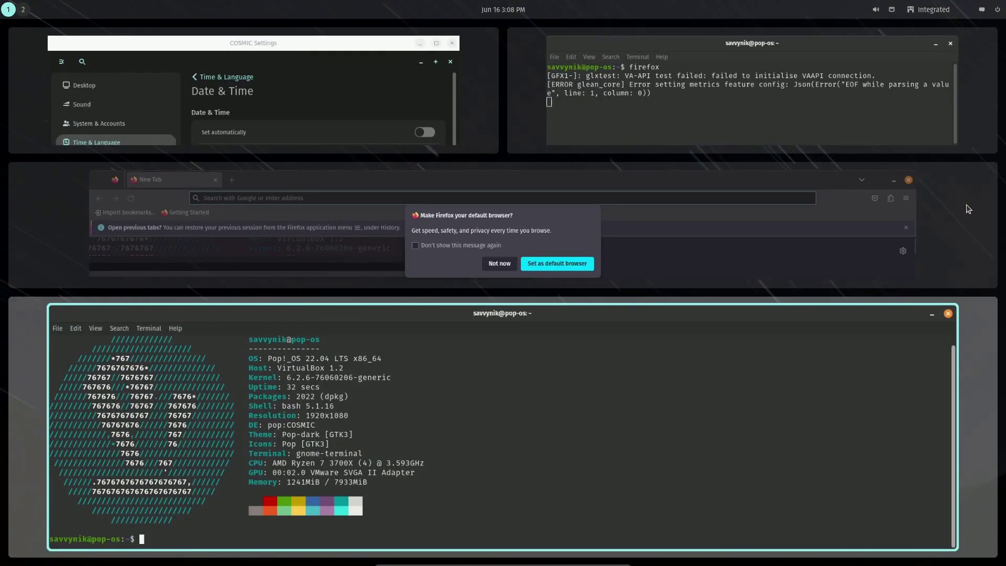
pyautogui.press('super+shift+Left')
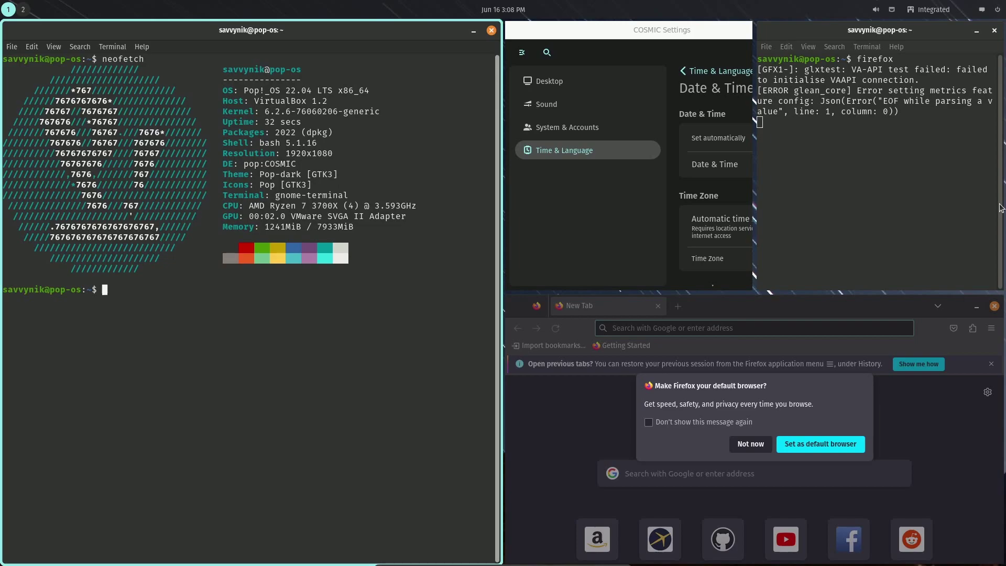
# Switch focus between the terminals, show the window overview, and move the neofetch terminal into the middle row
pyautogui.click(980, 196)
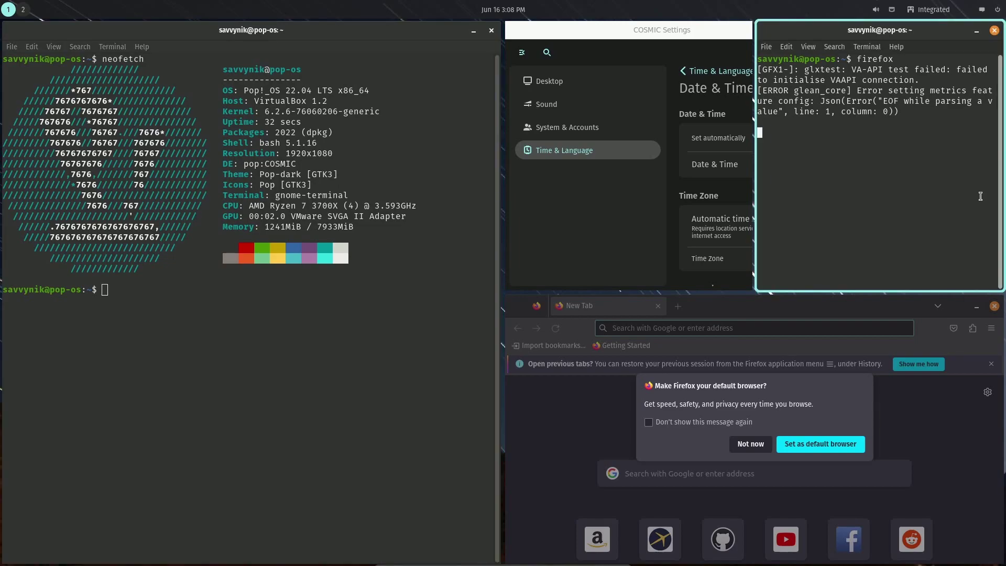
pyautogui.press('super+Left')
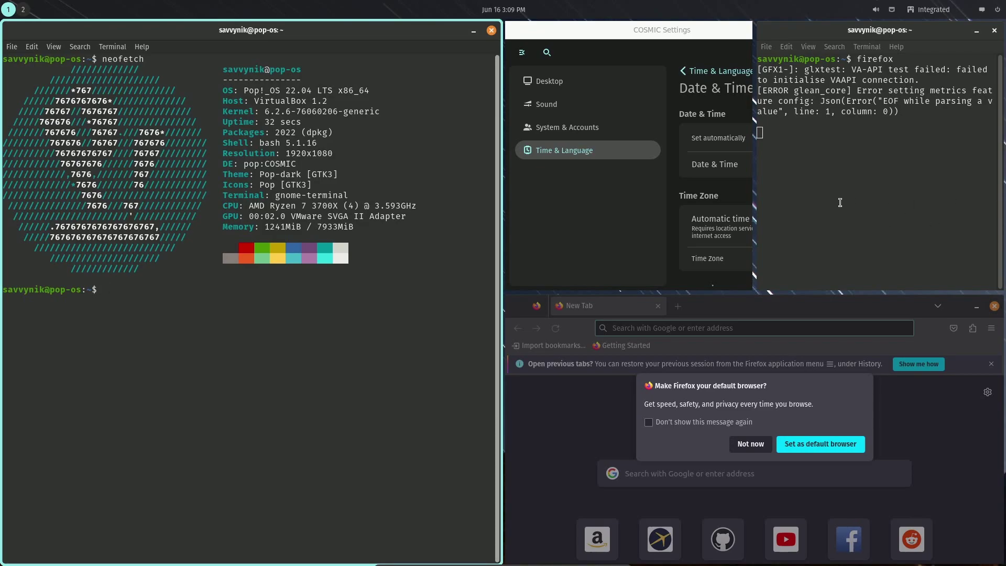
pyautogui.press('super')
pyautogui.press('super+shift+Right')
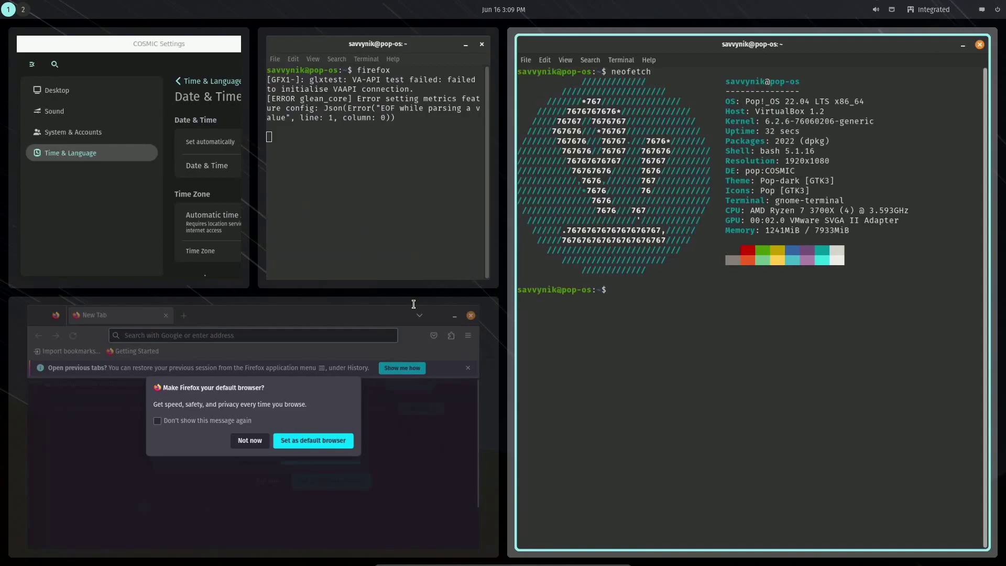
pyautogui.press('super+shift+Down')
pyautogui.press('super+shift+Down')
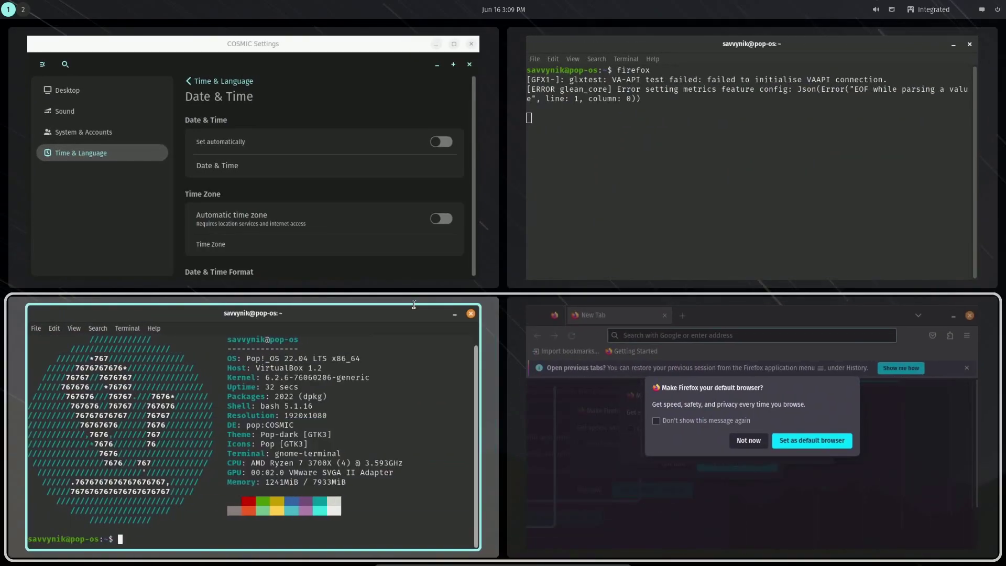
# Turn tiling off and arrange the floating windows: terminal top-left, Firefox right, Settings bottom-left
pyautogui.press('super+y')
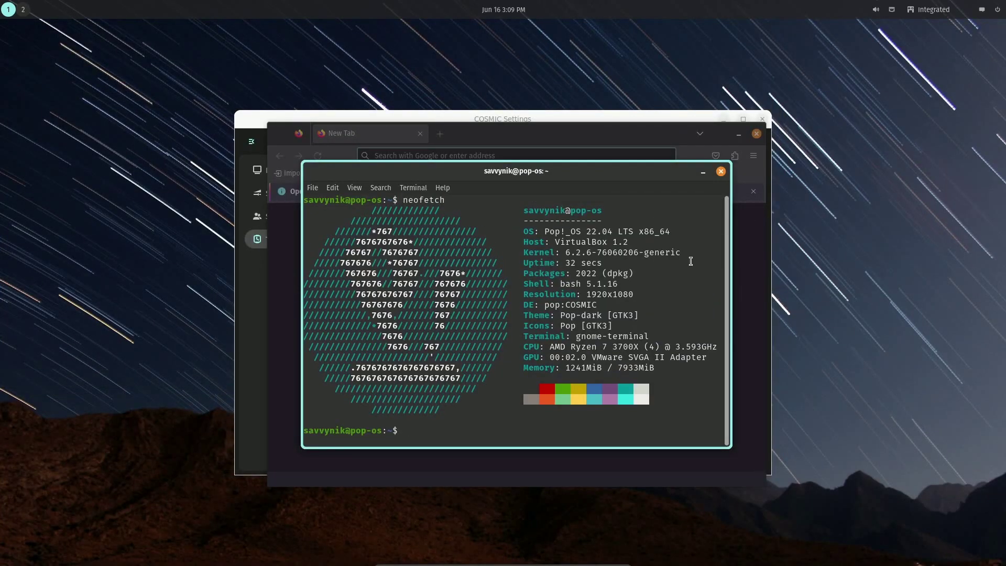
pyautogui.moveTo(635, 172); pyautogui.dragTo(344, 62)
pyautogui.click(602, 134)
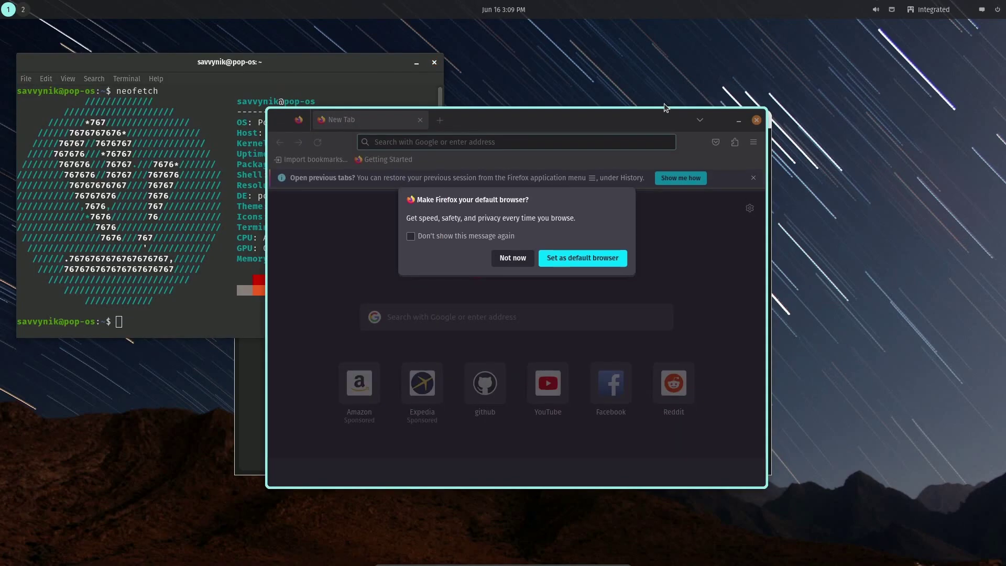
pyautogui.press('super+shift+Right')
pyautogui.moveTo(471, 118); pyautogui.dragTo(284, 268)
pyautogui.moveTo(472, 177); pyautogui.dragTo(513, 49)
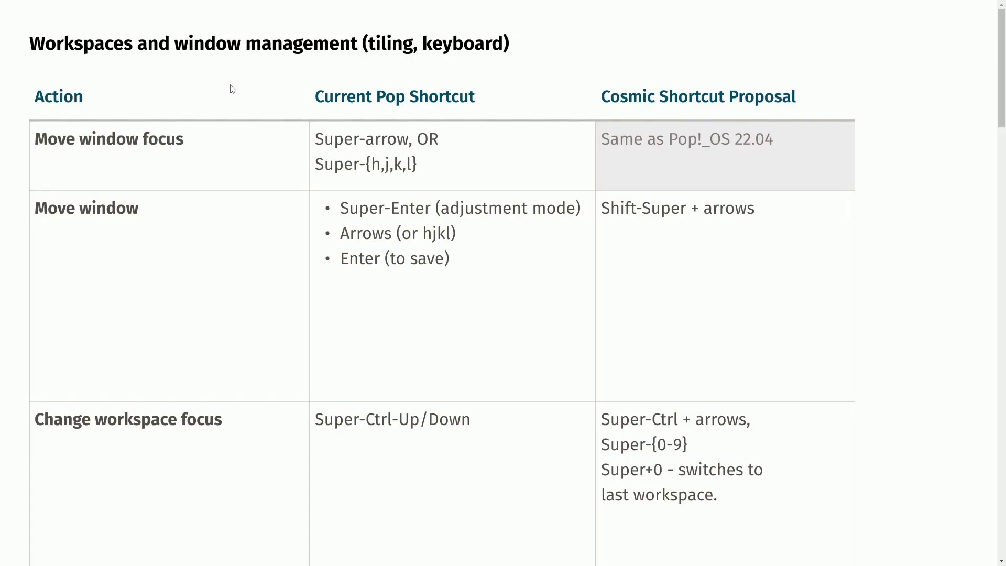
# Scroll through the 'Workspaces and window management (tiling, keyboard)' shortcut comparison table
pyautogui.scroll(-2, 236, 103)
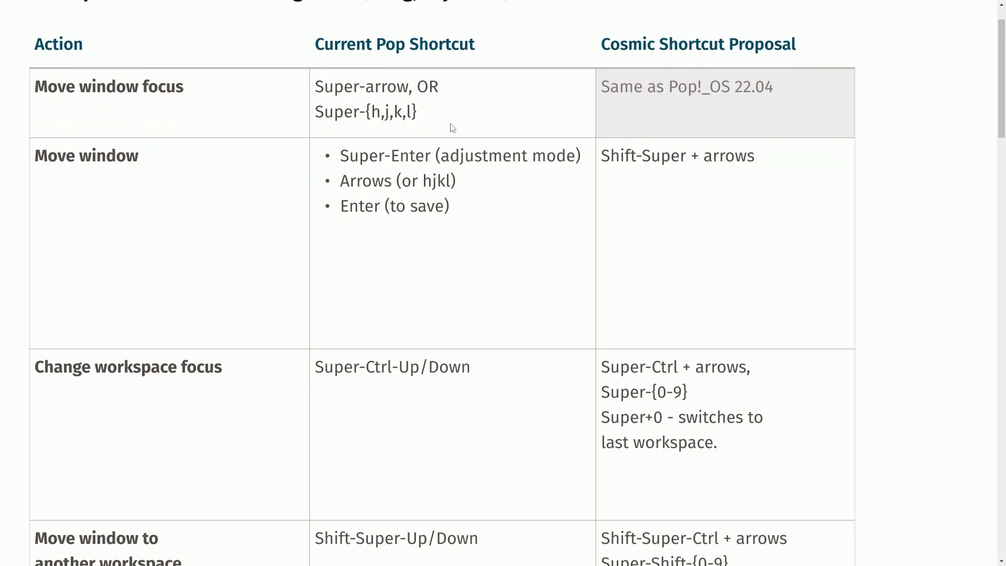
pyautogui.scroll(-2, 280, 121)
pyautogui.scroll(-2, 252, 131)
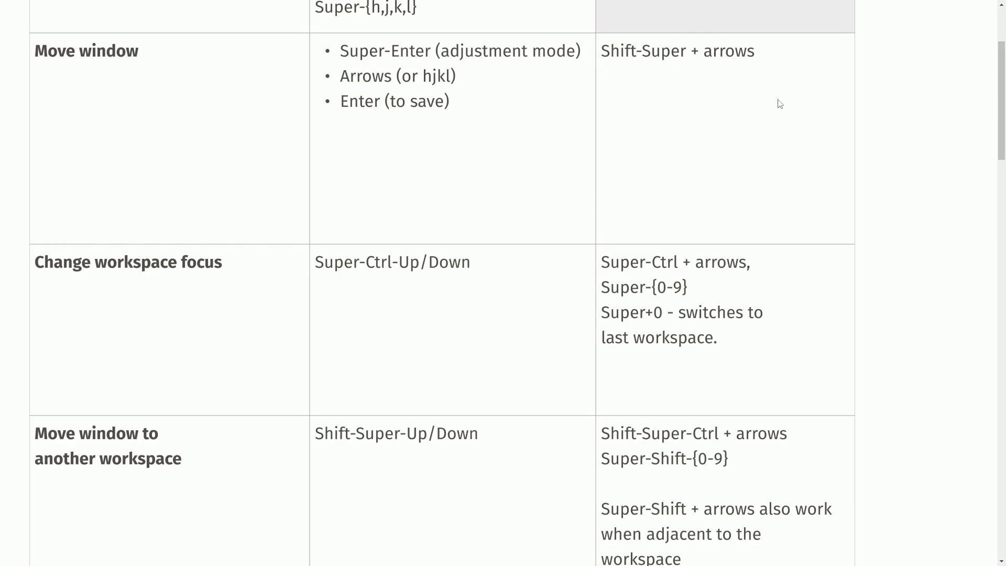
pyautogui.scroll(-5, 411, 112)
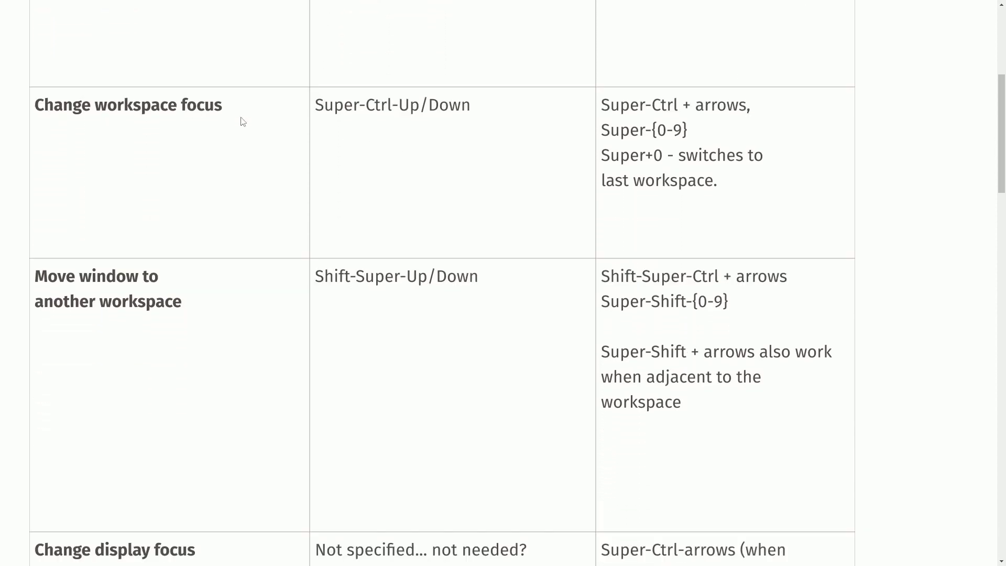
pyautogui.scroll(-2, 407, 157)
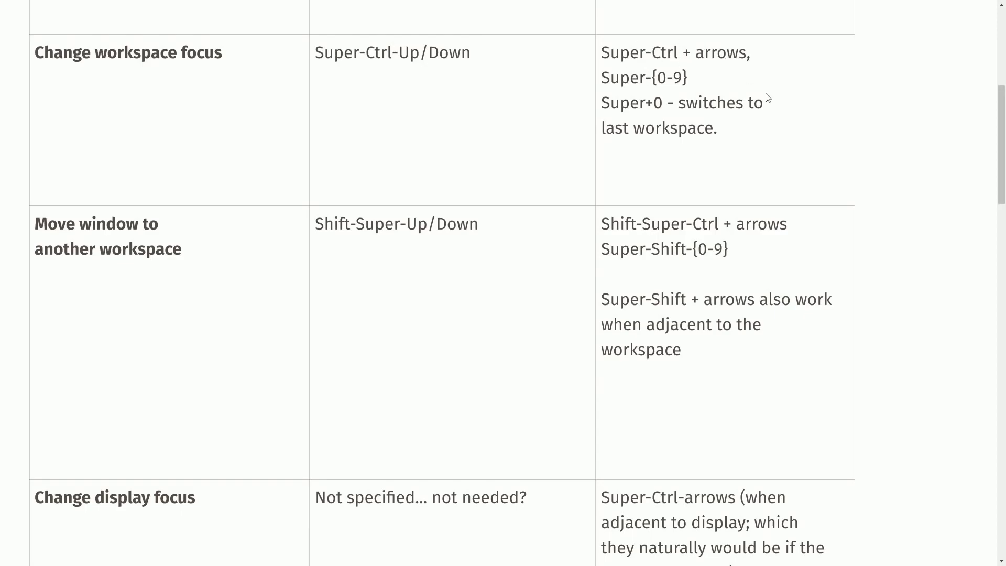
pyautogui.scroll(-3, 685, 105)
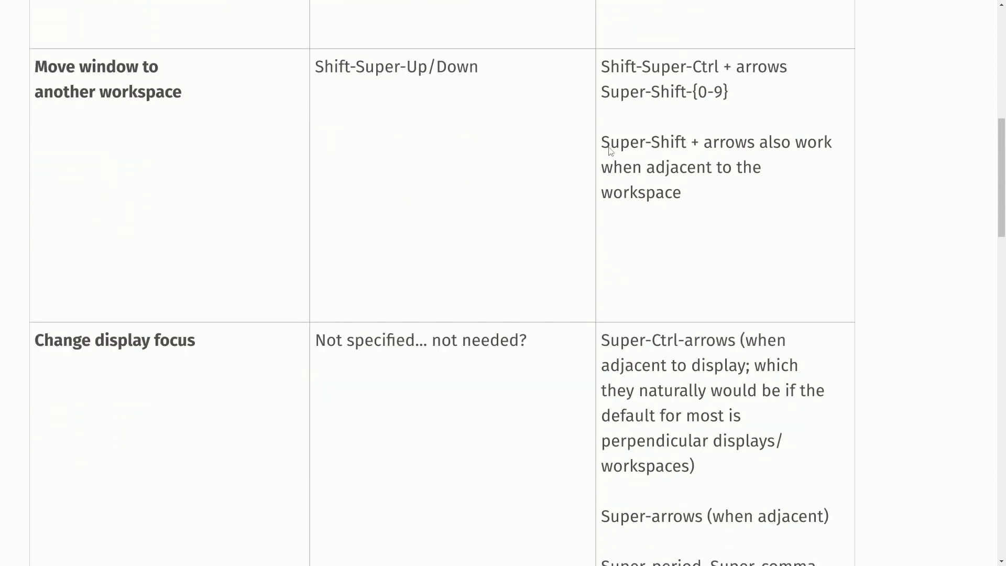
pyautogui.scroll(-6, 783, 92)
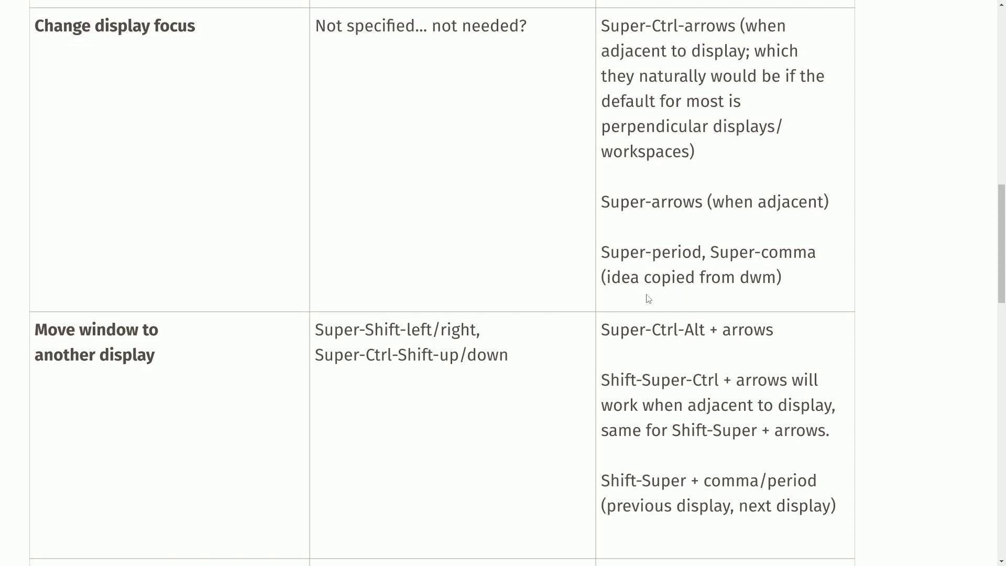
pyautogui.scroll(-3, 735, 286)
pyautogui.scroll(-15, 734, 286)
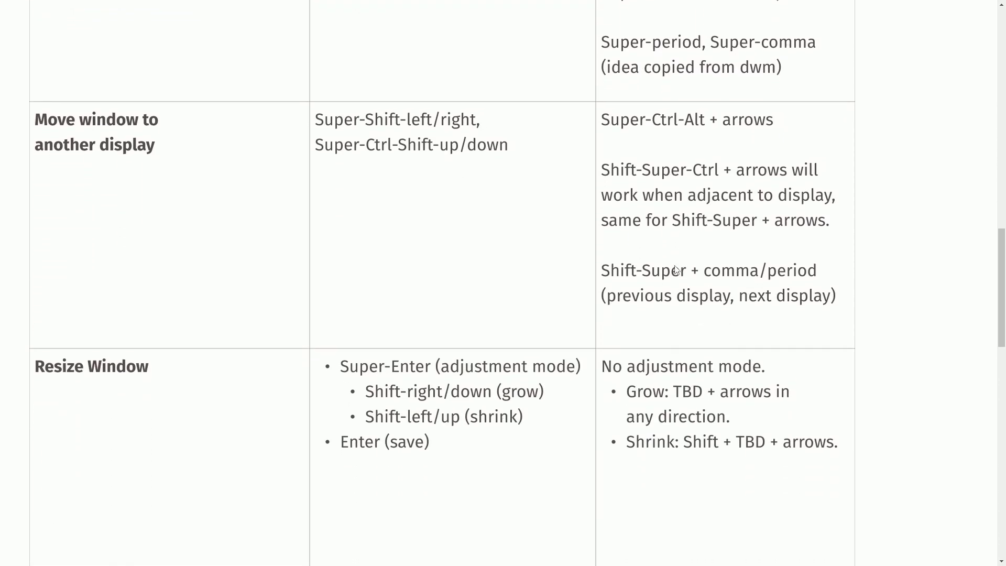
pyautogui.scroll(-4, 676, 266)
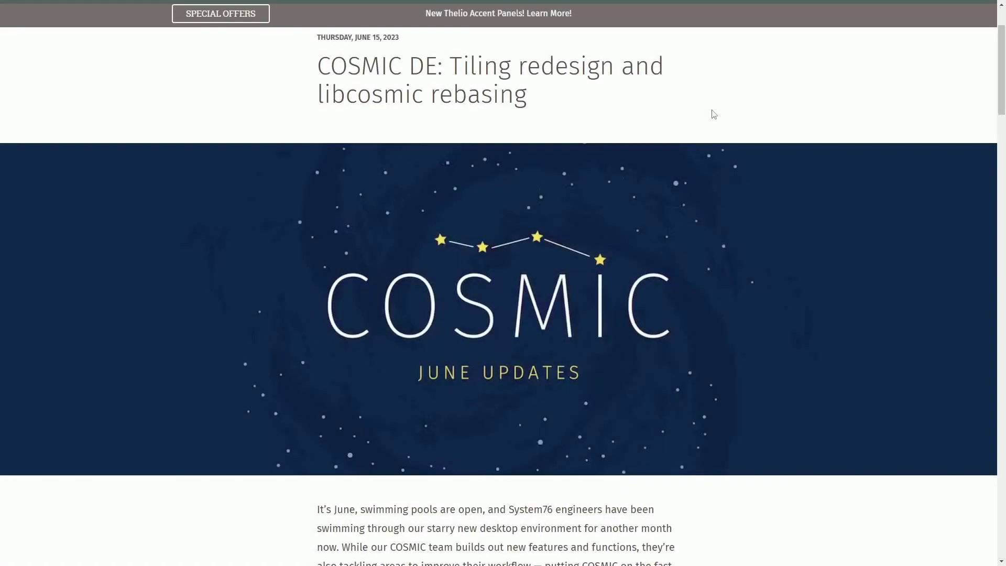
# Scroll the blog post to the TILING! section on moving windows with Shift + Super + Arrows
pyautogui.scroll(-4, 712, 124)
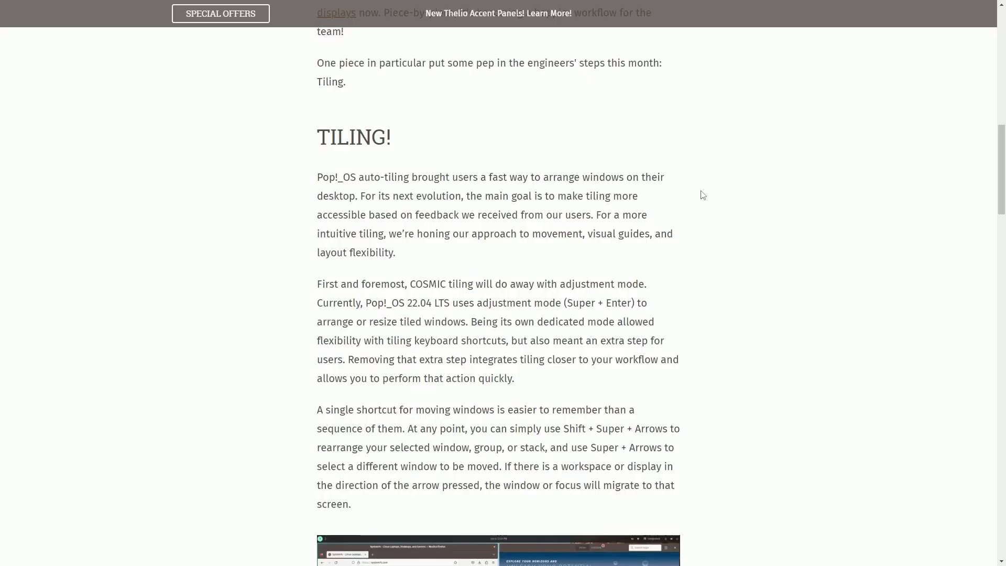
pyautogui.scroll(-2, 703, 195)
pyautogui.scroll(1, 702, 197)
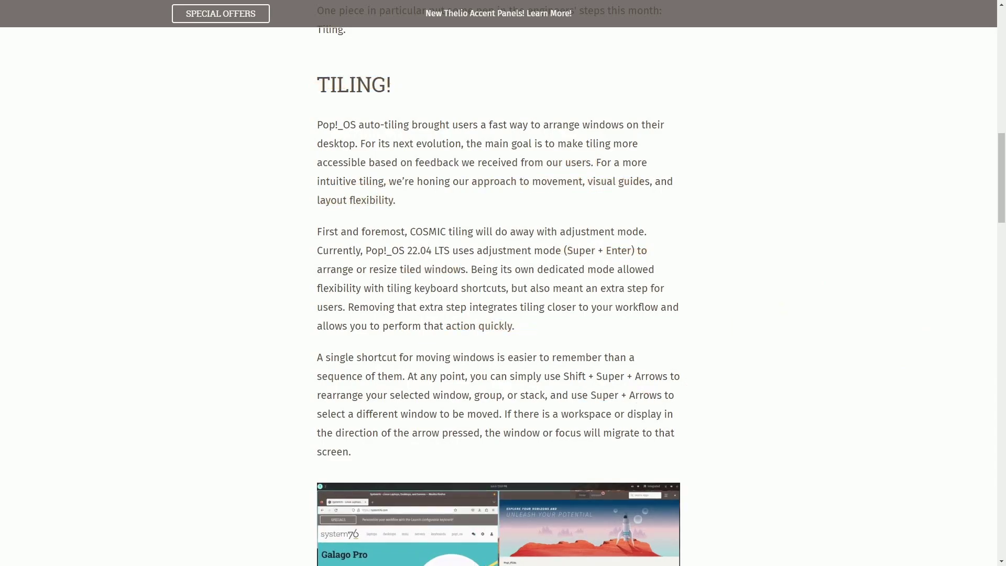
# Scroll past the tiling screenshots to the passage on grey-outlined window groups
pyautogui.scroll(-10, 808, 260)
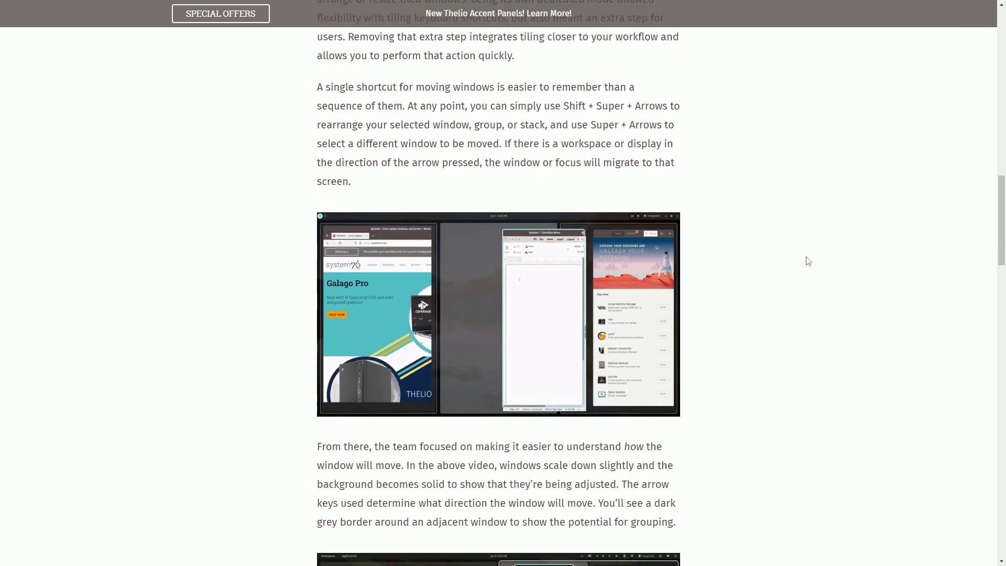
pyautogui.scroll(-4, 808, 260)
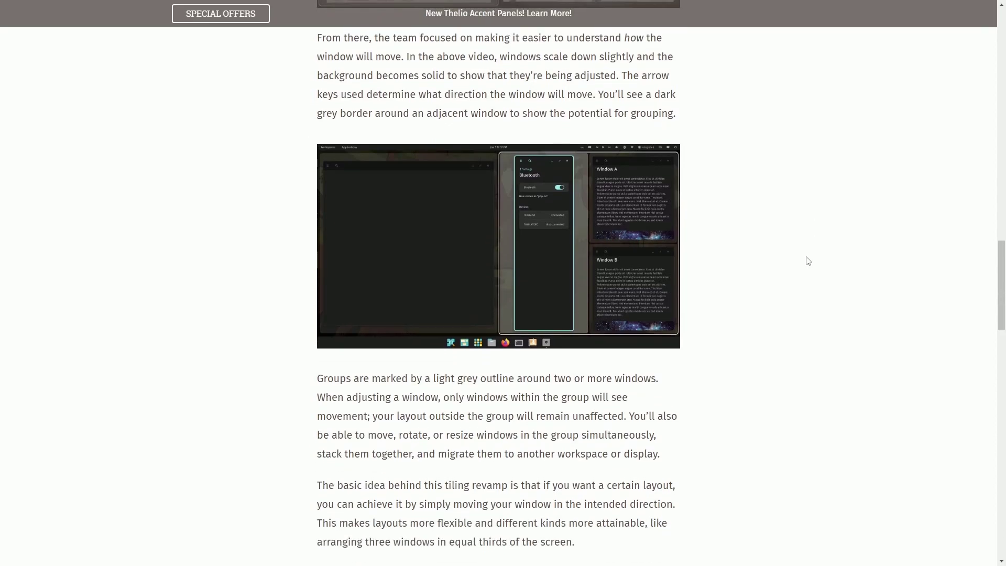
pyautogui.scroll(1, 807, 260)
pyautogui.scroll(-1, 808, 261)
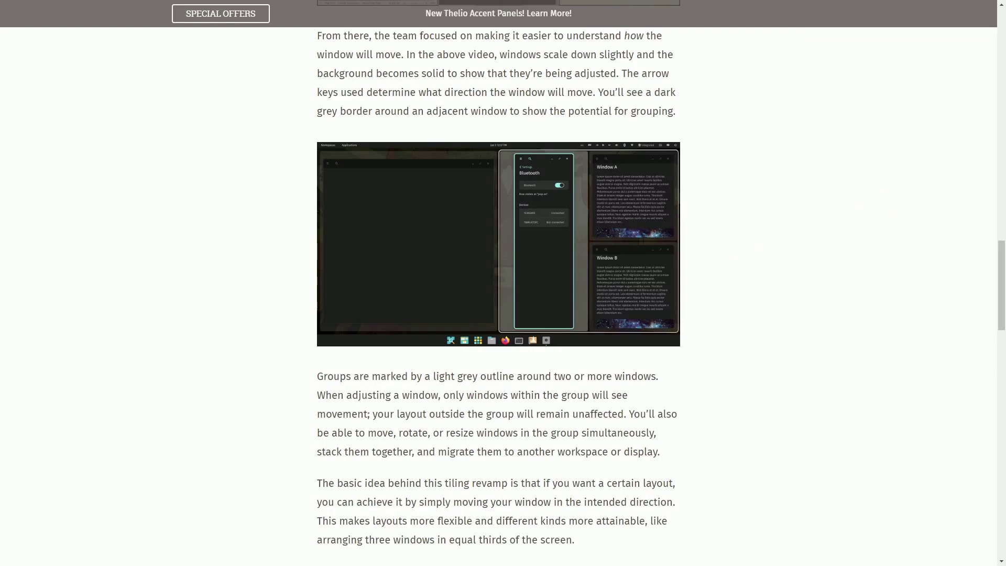
pyautogui.scroll(-5, 865, 325)
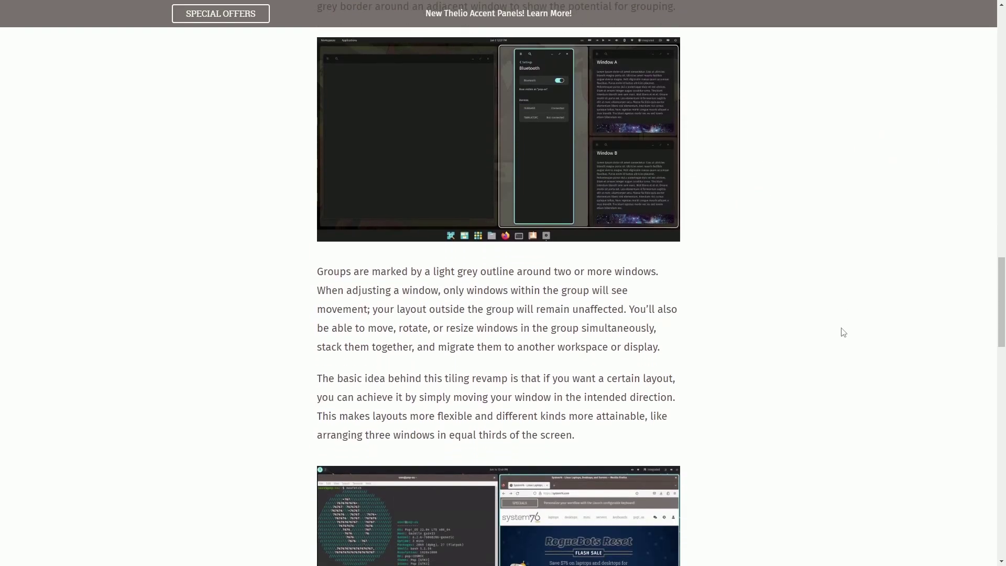
pyautogui.scroll(-1, 817, 306)
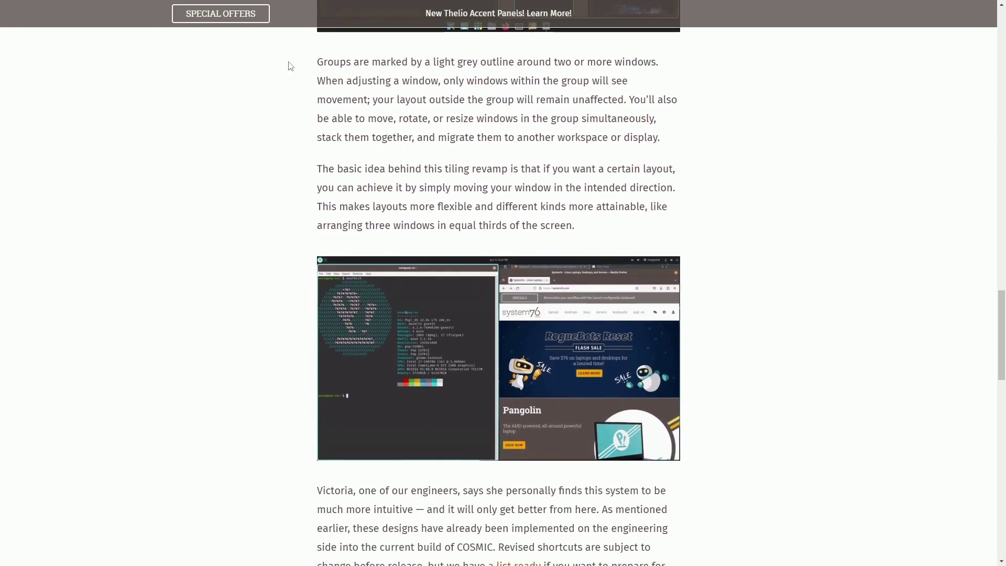
pyautogui.moveTo(317, 68); pyautogui.dragTo(660, 67)
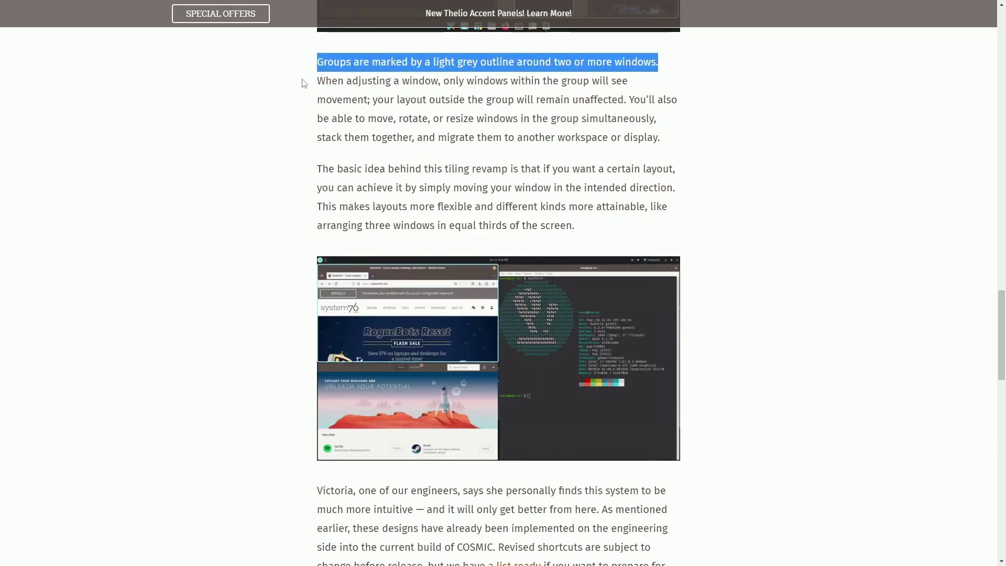
pyautogui.moveTo(301, 83); pyautogui.dragTo(520, 92)
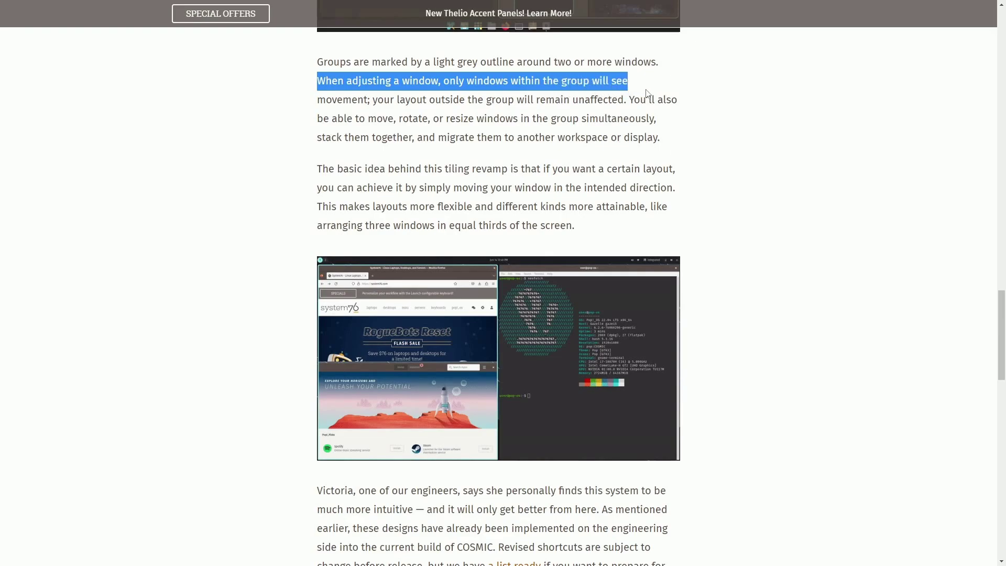
pyautogui.moveTo(316, 100); pyautogui.dragTo(537, 95)
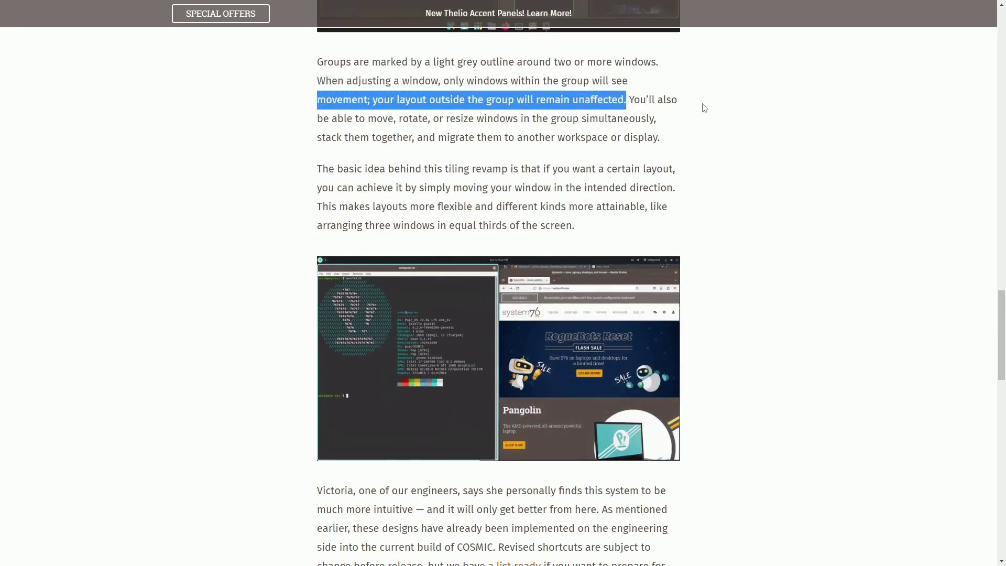
pyautogui.moveTo(624, 100); pyautogui.dragTo(617, 119)
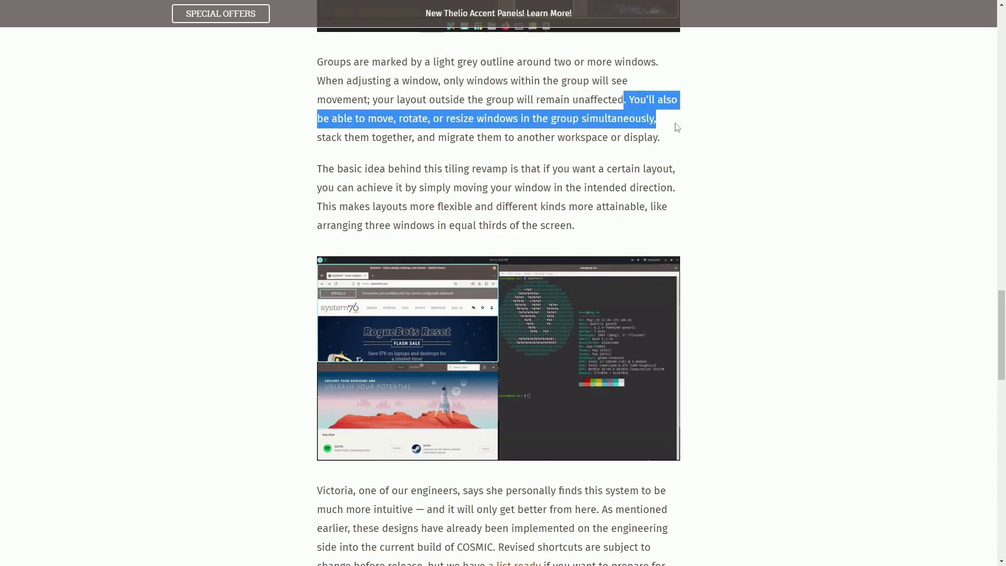
pyautogui.click(638, 137)
pyautogui.moveTo(415, 137); pyautogui.dragTo(674, 148)
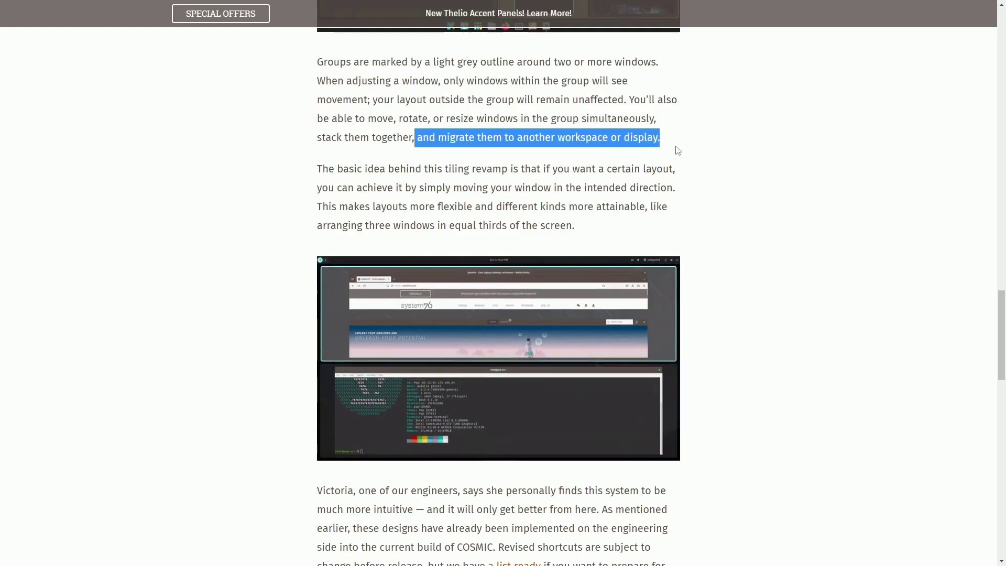
pyautogui.click(680, 160)
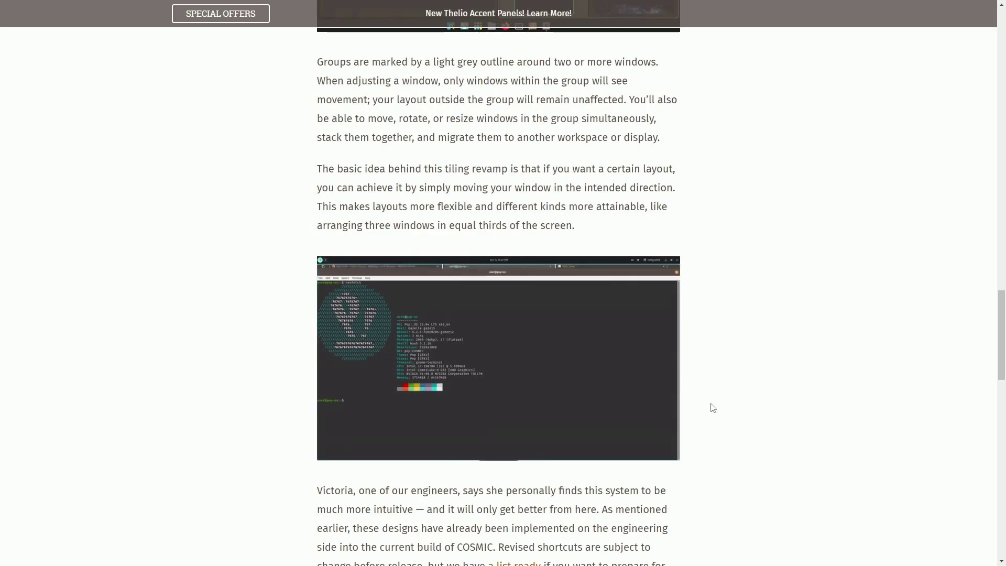
# Scroll down to the STACKING heading, briefly selecting some text and then clearing the selection
pyautogui.scroll(-1, 715, 403)
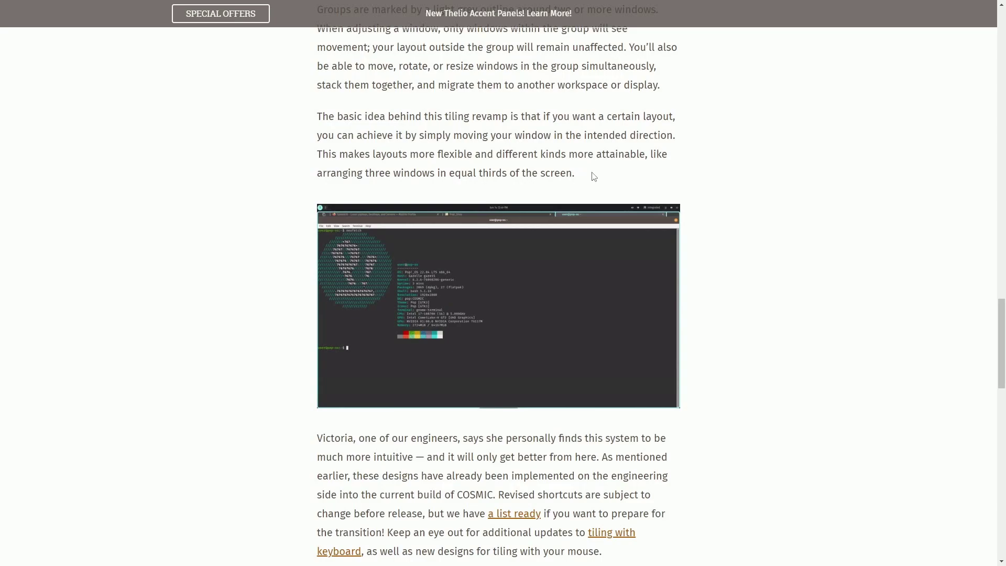
pyautogui.scroll(-1, 593, 175)
pyautogui.scroll(-5, 703, 173)
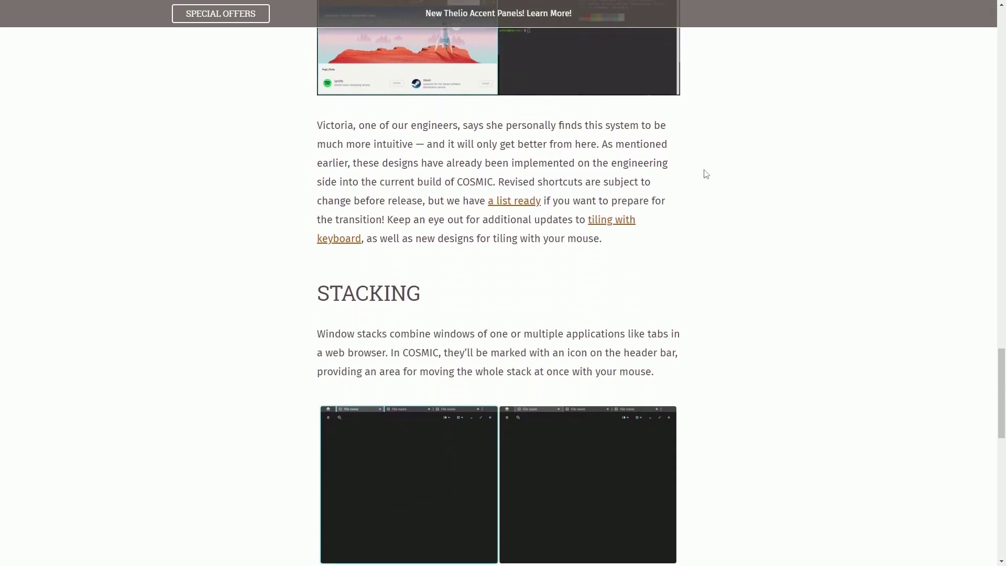
pyautogui.moveTo(313, 72); pyautogui.dragTo(353, 72)
pyautogui.click(692, 127)
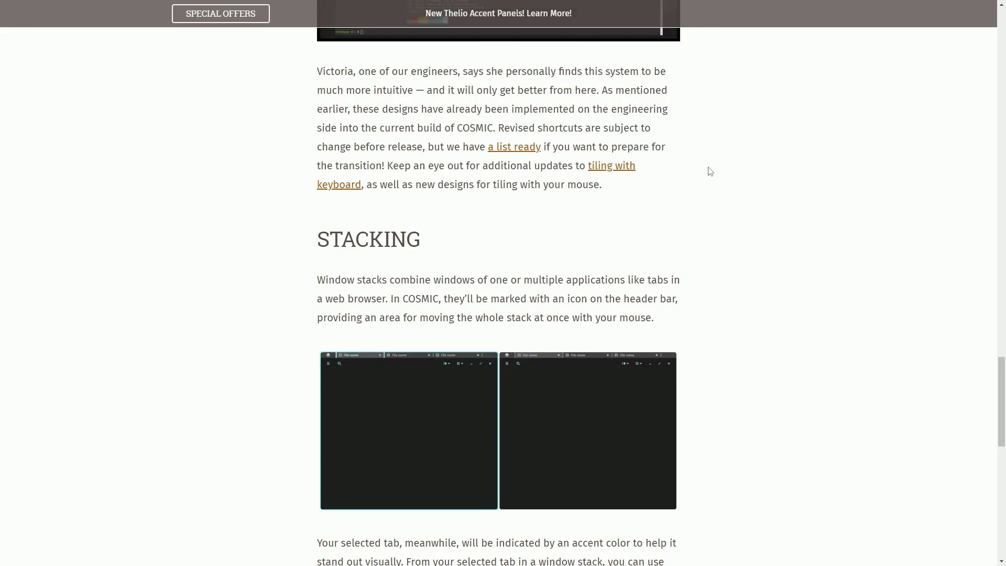
# Highlight the opening sentence of the STACKING section's paragraph
pyautogui.scroll(-5, 704, 173)
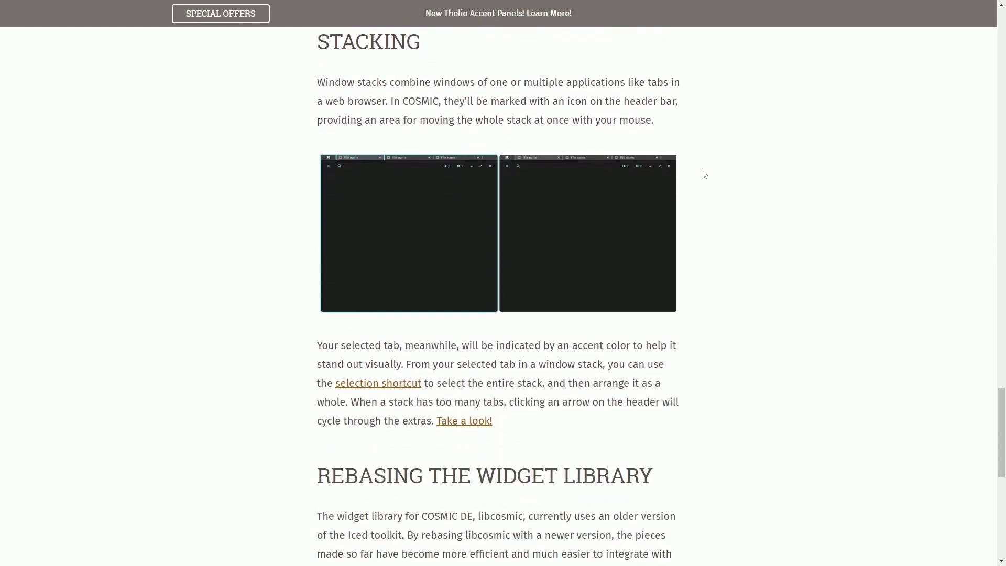
pyautogui.scroll(2, 664, 138)
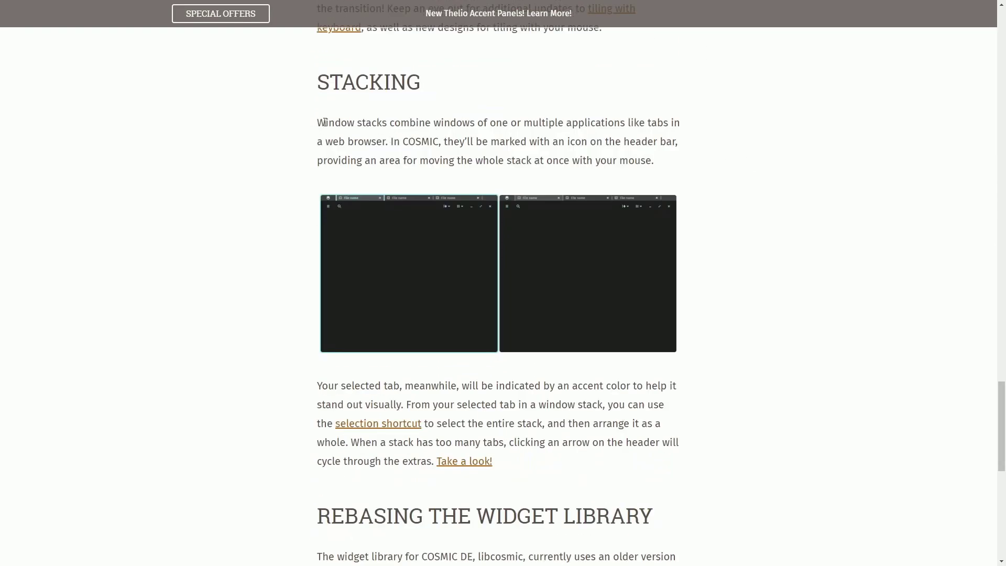
pyautogui.moveTo(317, 123); pyautogui.dragTo(674, 161)
# Open the side-by-side stacks screenshot in a new tab, then highlight the accent-color line
pyautogui.click(479, 232)
pyautogui.rightClick(468, 254)
pyautogui.click(495, 259)
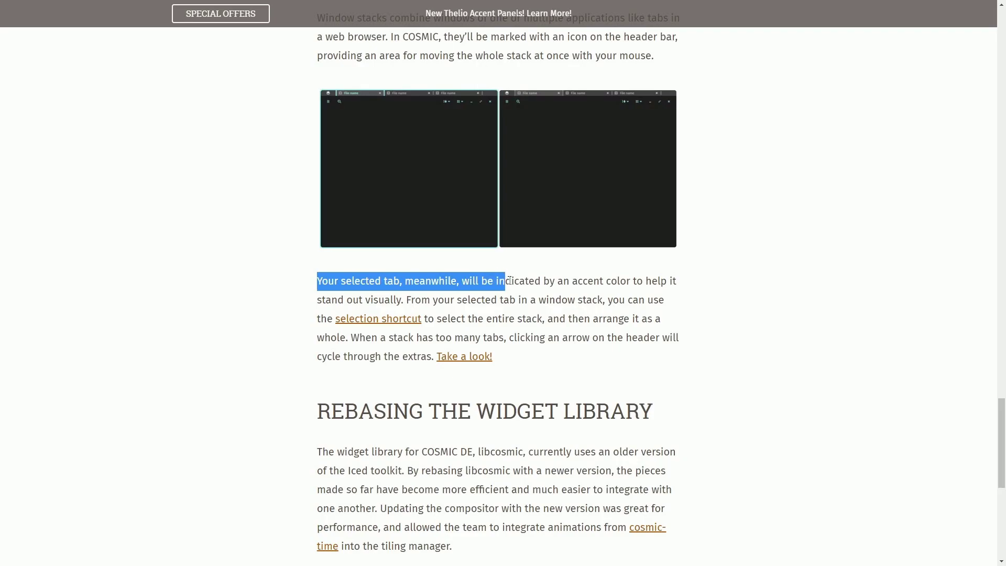
pyautogui.moveTo(506, 280); pyautogui.dragTo(687, 283)
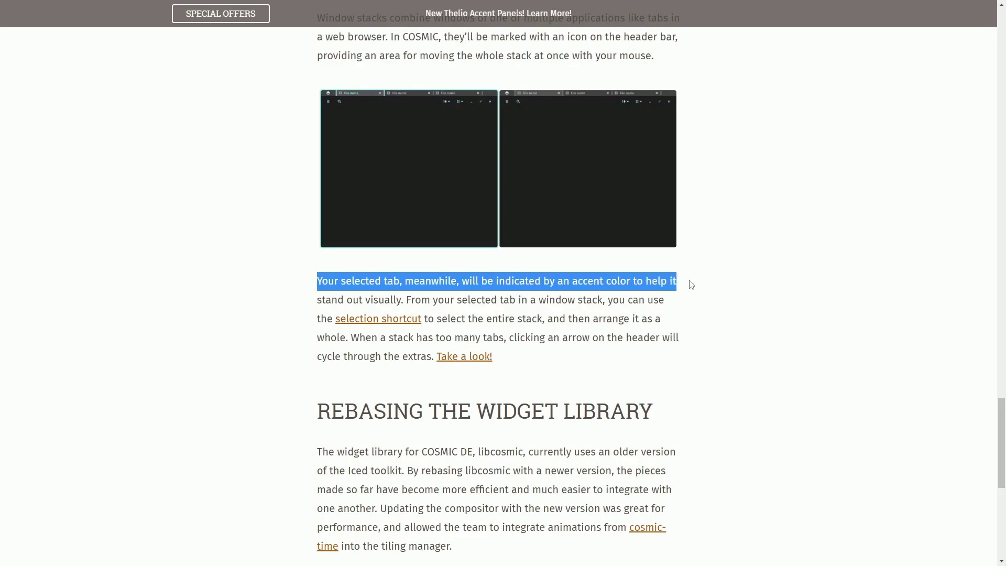
# Read down the selected-tab paragraph, highlighting lines on the tab standing out and starting from it
pyautogui.click(681, 283)
pyautogui.scroll(-1, 680, 283)
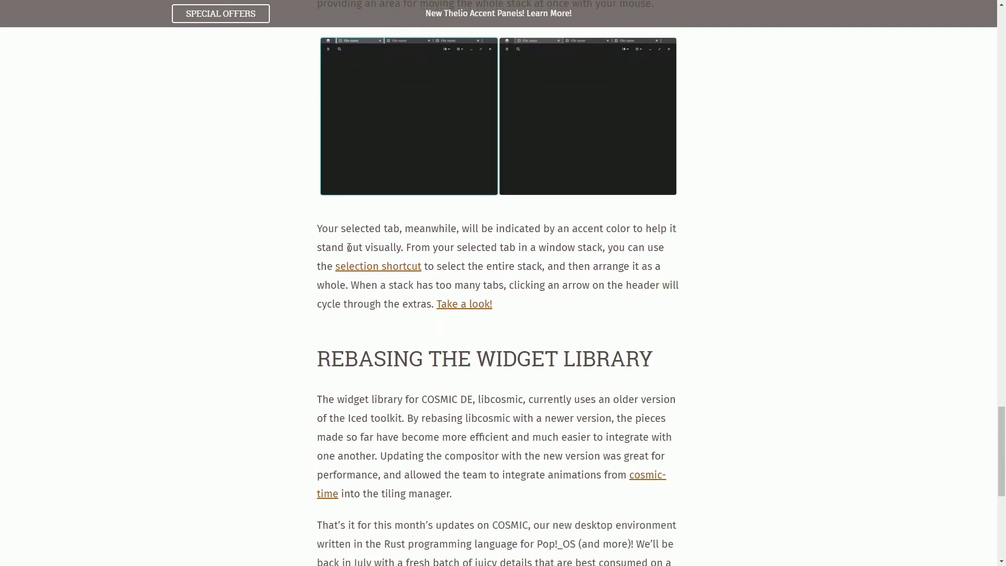
pyautogui.moveTo(317, 247); pyautogui.dragTo(471, 249)
pyautogui.click(499, 252)
pyautogui.scroll(-1, 497, 240)
pyautogui.moveTo(413, 197); pyautogui.dragTo(687, 196)
pyautogui.click(687, 196)
# Read on to the stacks-with-too-many-tabs line and follow the 'Take a look!' link to the designs
pyautogui.scroll(-1, 603, 201)
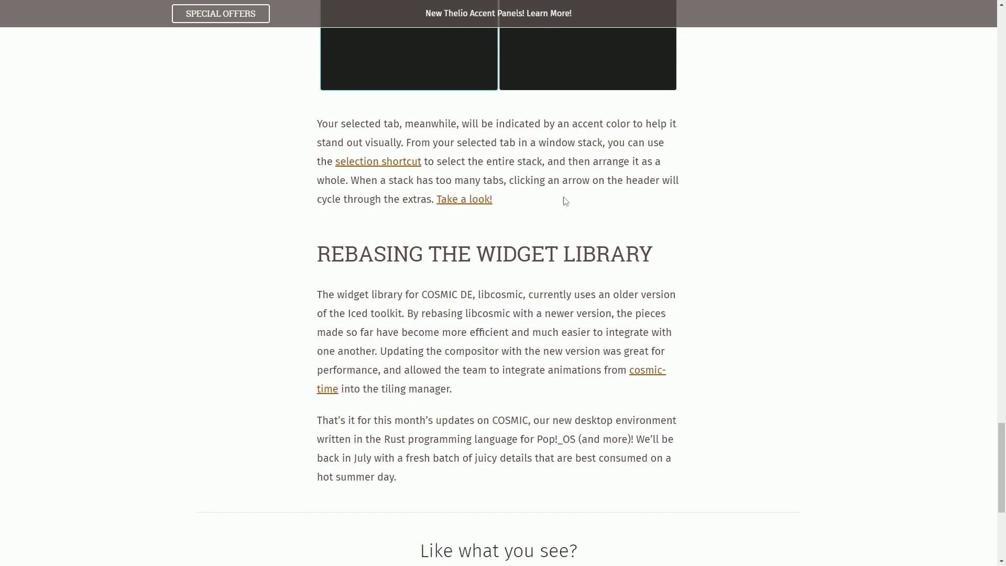
pyautogui.moveTo(494, 164); pyautogui.dragTo(588, 163)
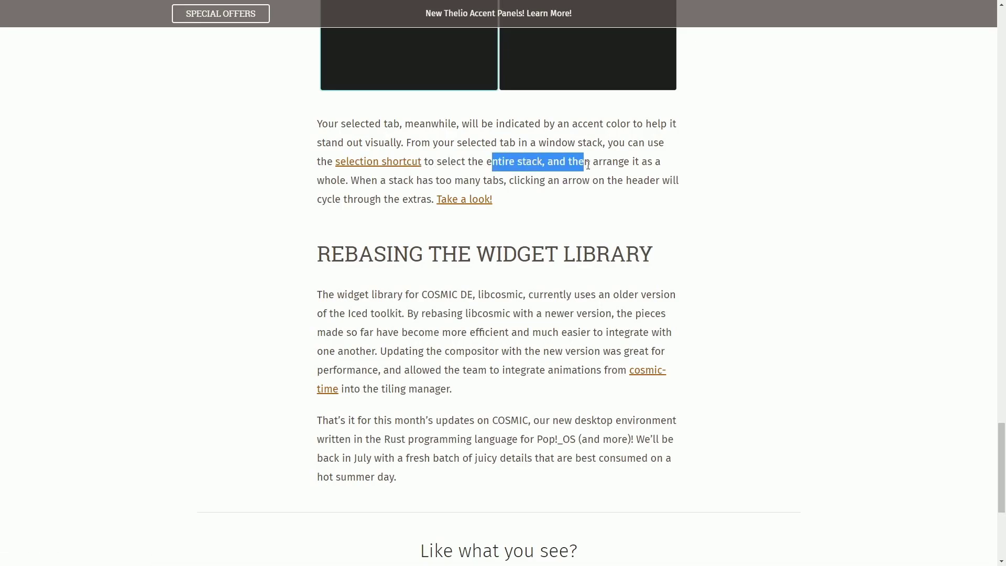
pyautogui.click(588, 163)
pyautogui.scroll(-1, 588, 163)
pyautogui.moveTo(316, 129); pyautogui.dragTo(697, 137)
pyautogui.click(560, 154)
pyautogui.click(656, 140)
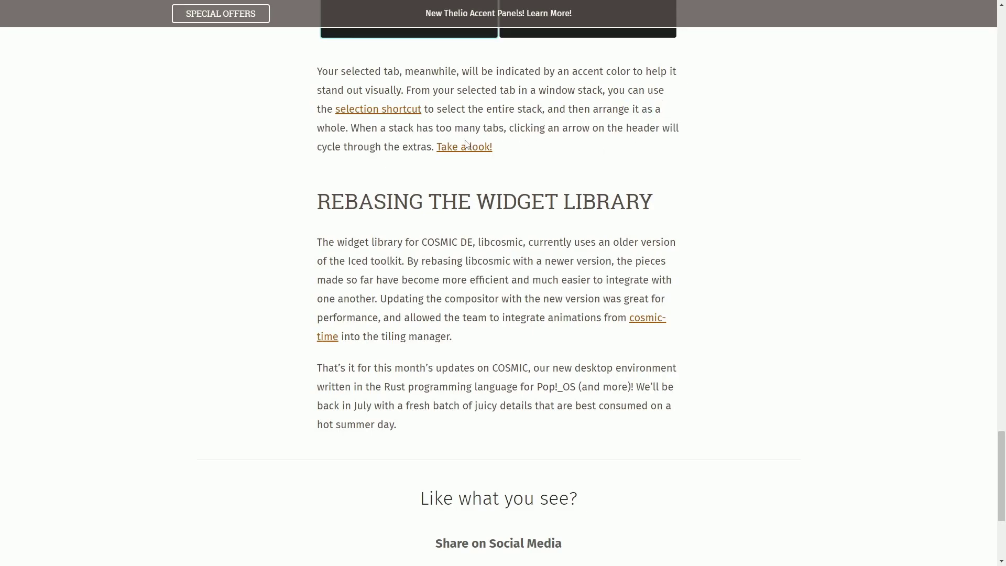
pyautogui.scroll(-1, 465, 141)
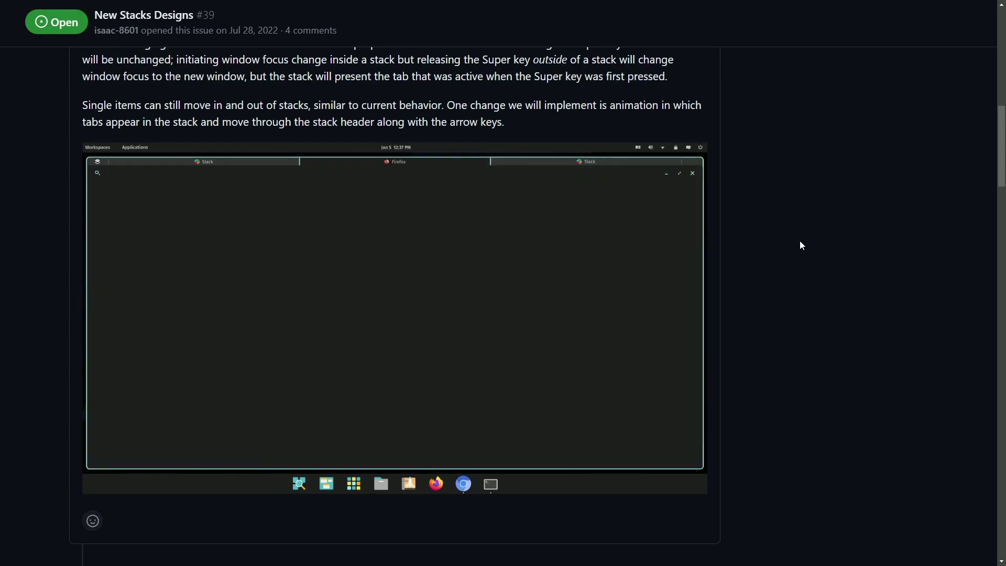
pyautogui.hotkey('ctrl', 'Tab')
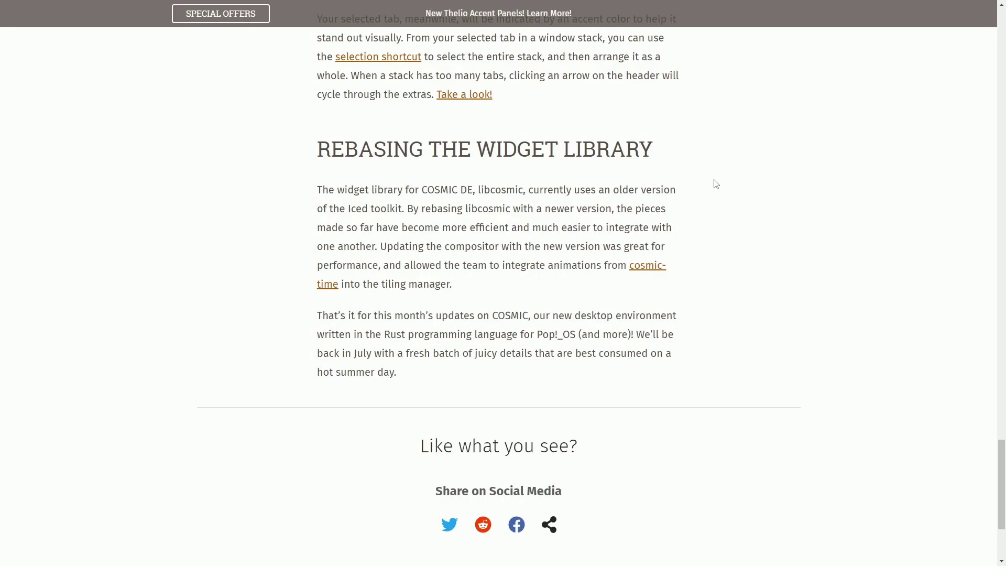
# Scroll the article back up to its June Updates title banner
pyautogui.scroll(20, 781, 278)
pyautogui.scroll(-2, 781, 278)
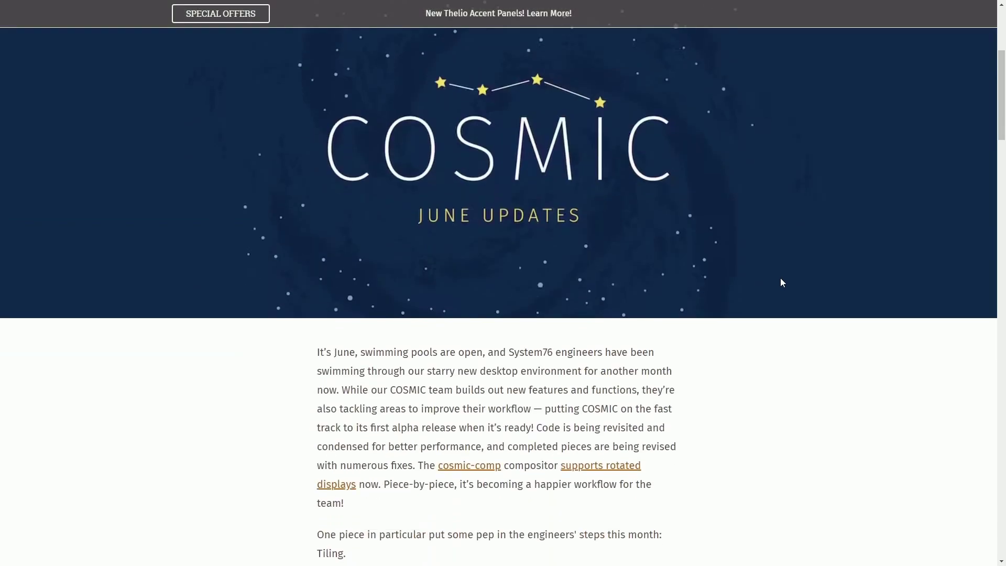
pyautogui.scroll(4, 781, 277)
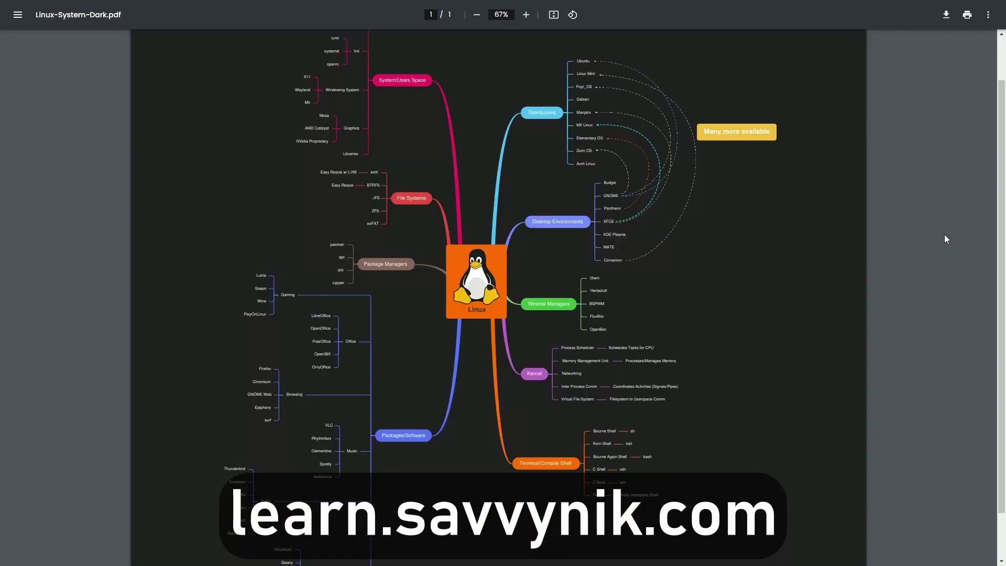
# Scroll down the learn.savvynik.com page past the product cards to the newsletter signup
pyautogui.scroll(-3, 914, 265)
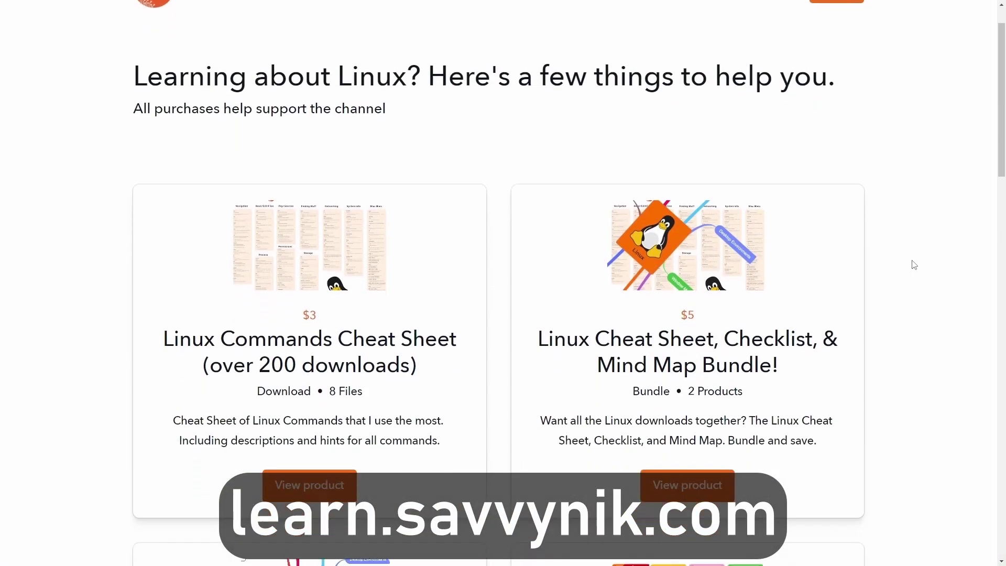
pyautogui.scroll(-5, 912, 269)
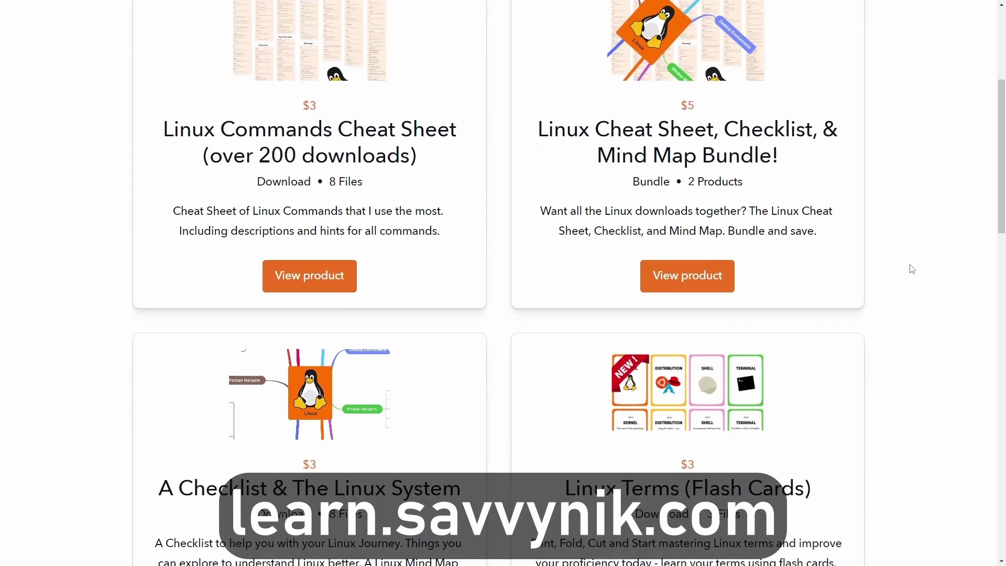
pyautogui.scroll(-5, 912, 269)
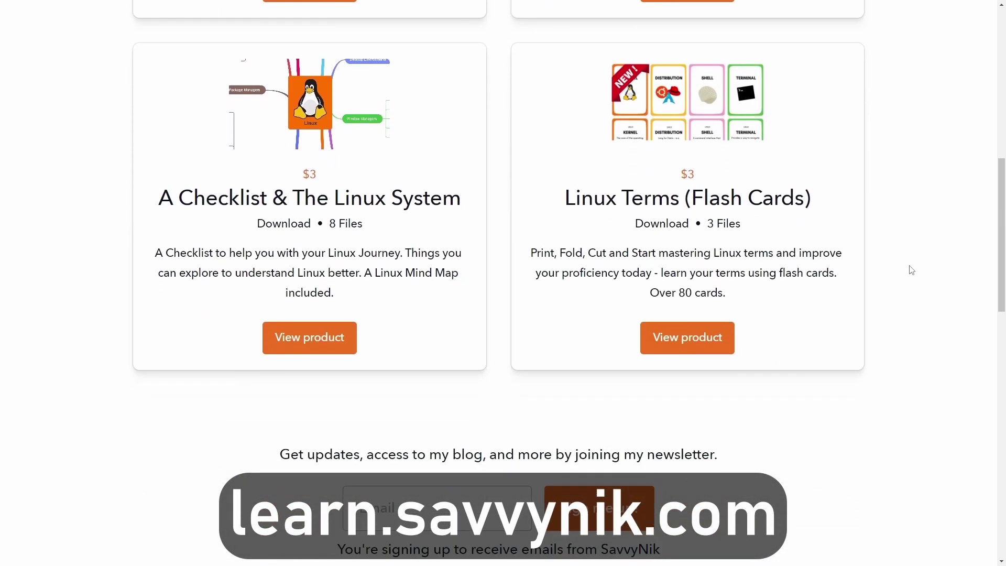
pyautogui.scroll(-5, 912, 271)
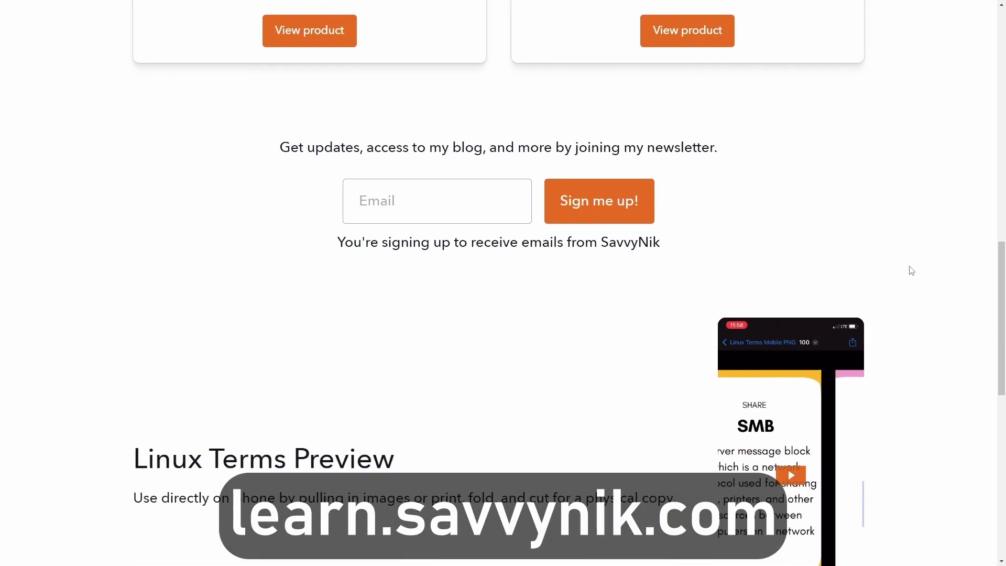